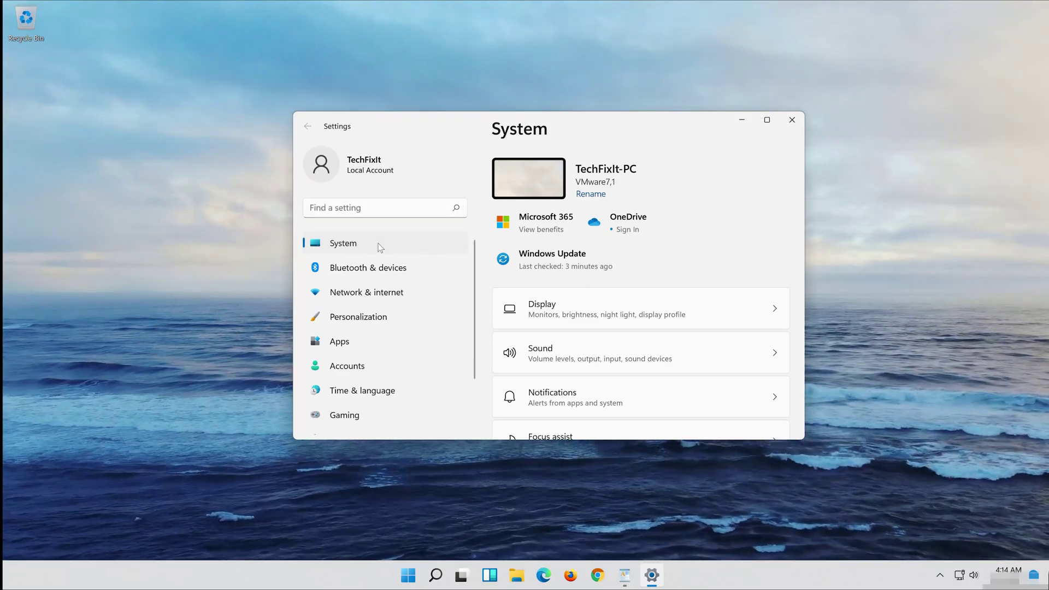
- Run the Windows Update troubleshooter from the other troubleshooters in the System settings, and close it once it completes
scroll(608, 342, "down", 8)
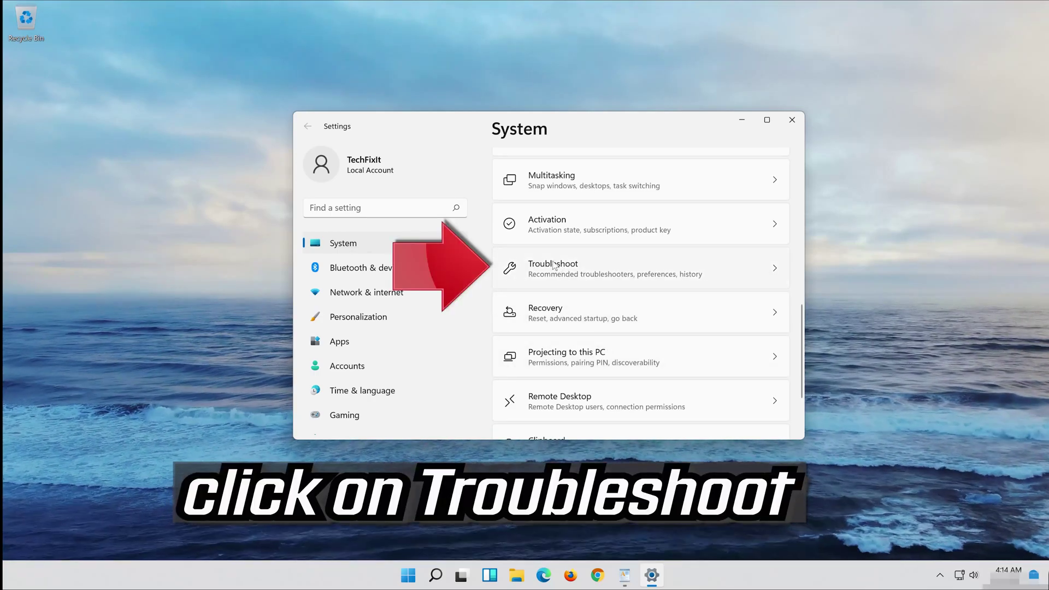
left_click(655, 279)
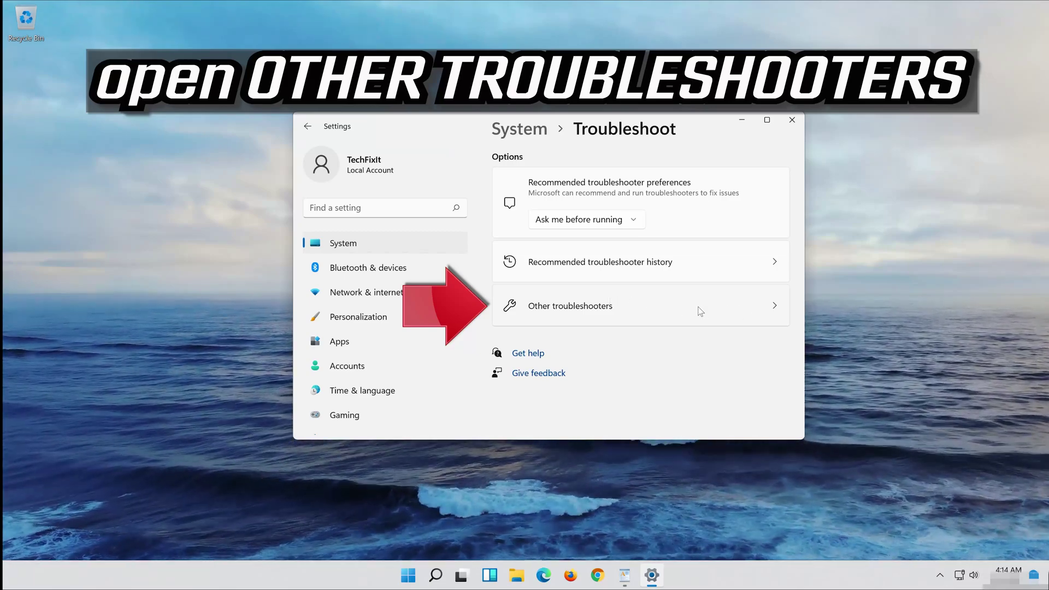
left_click(608, 319)
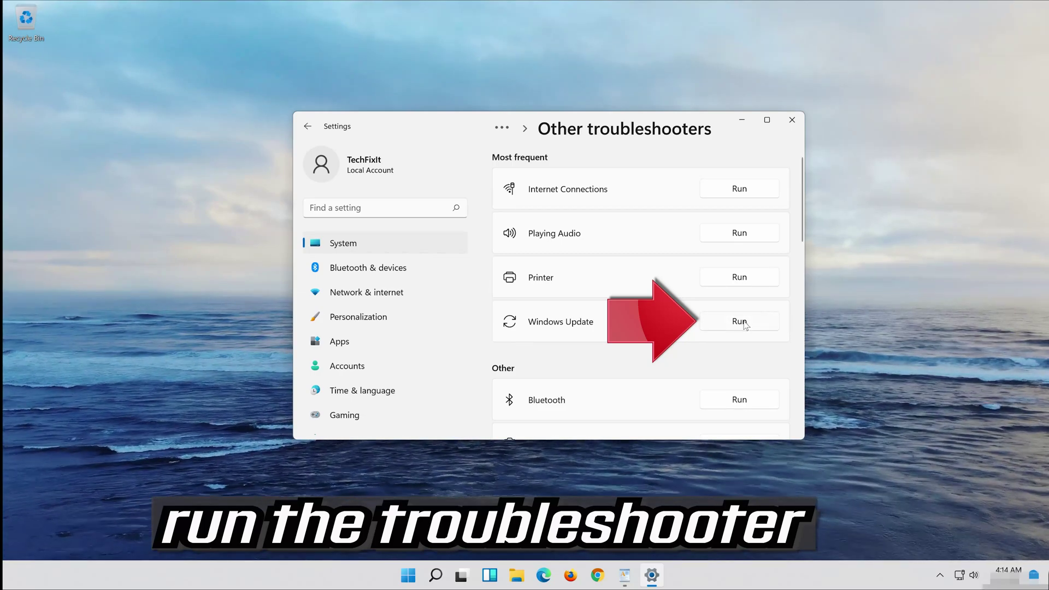
left_click(743, 323)
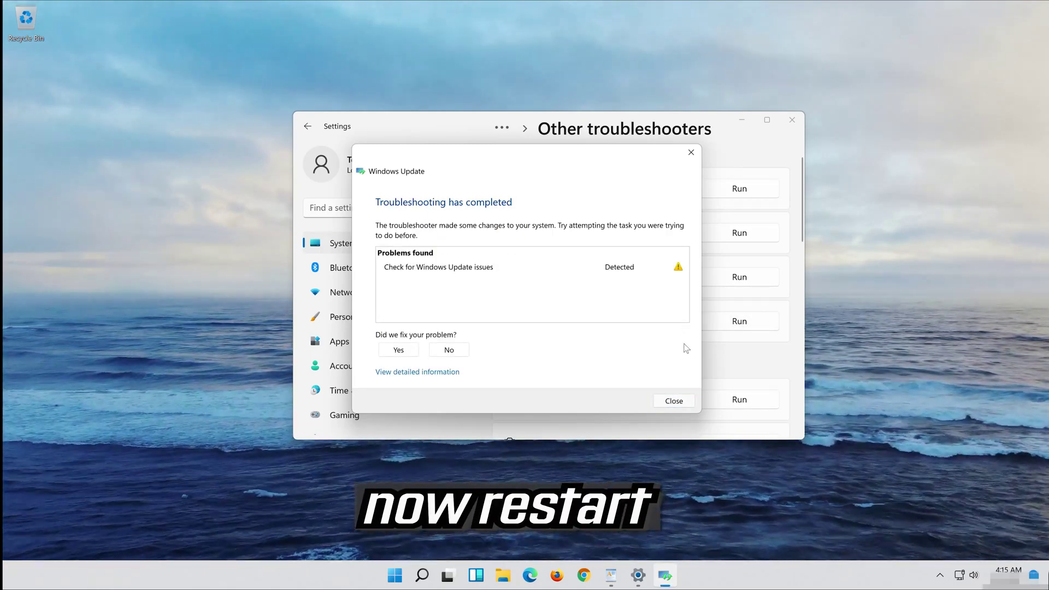
left_click(676, 401)
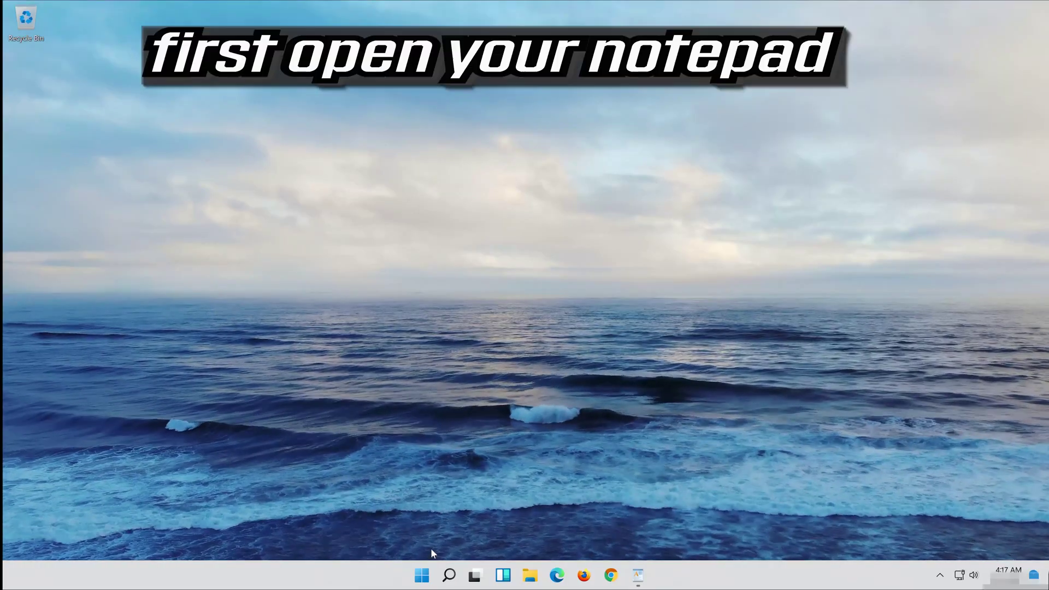
- Search for notepad and open Notepad with a blank document
left_click(421, 577)
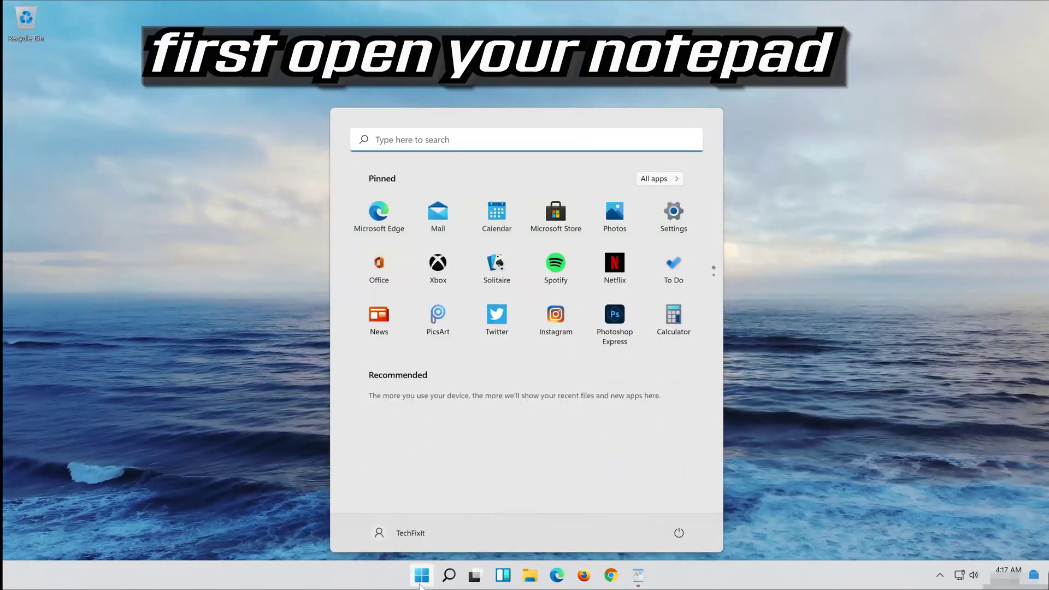
type("notepad")
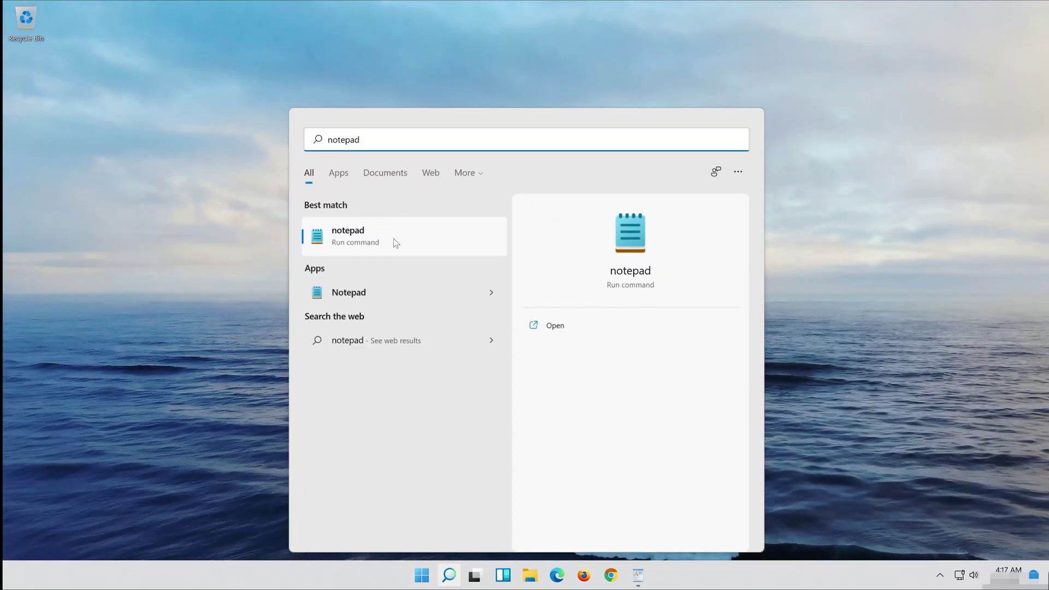
left_click(416, 236)
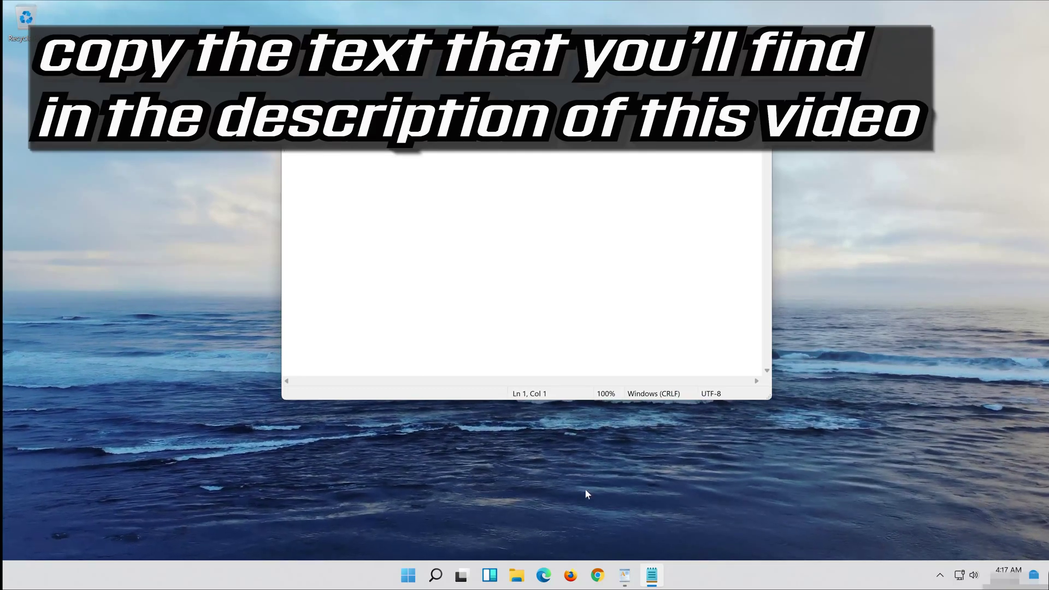
- Switch to the open WordPad document and copy its whole command list, from "net stop bits" to "net start cryptsvc"
left_click(626, 575)
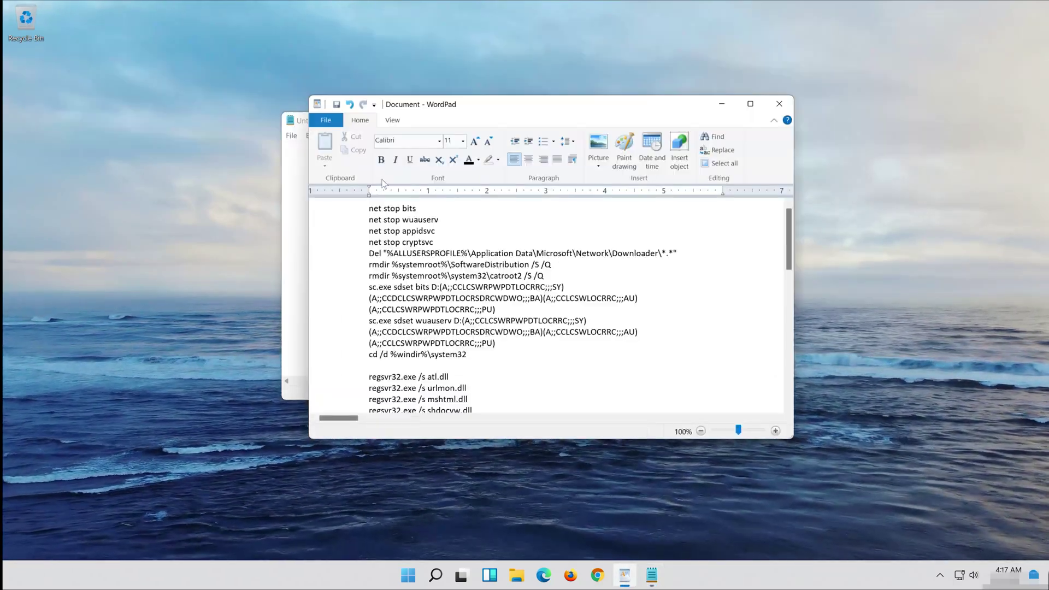
left_click_drag(368, 209, 452, 388)
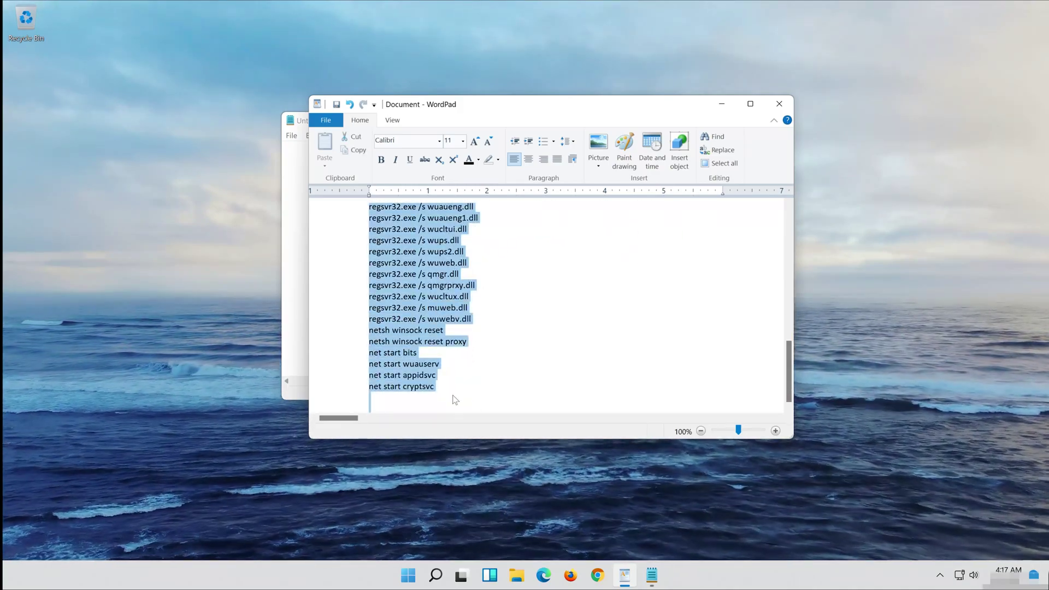
right_click(402, 345)
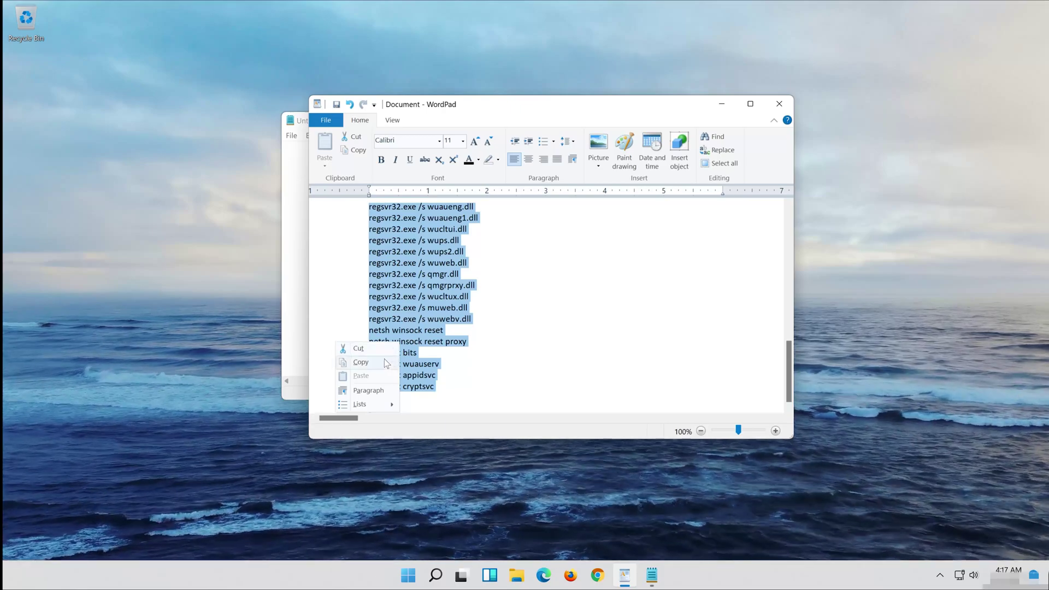
left_click(384, 361)
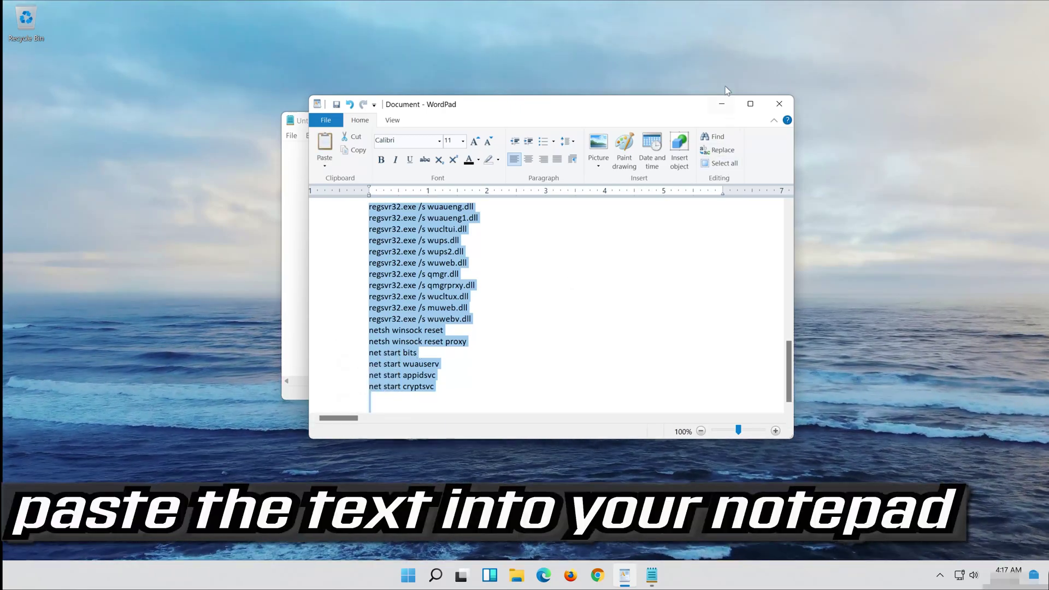
- Minimize WordPad and paste the copied commands into the blank Notepad document
left_click(723, 104)
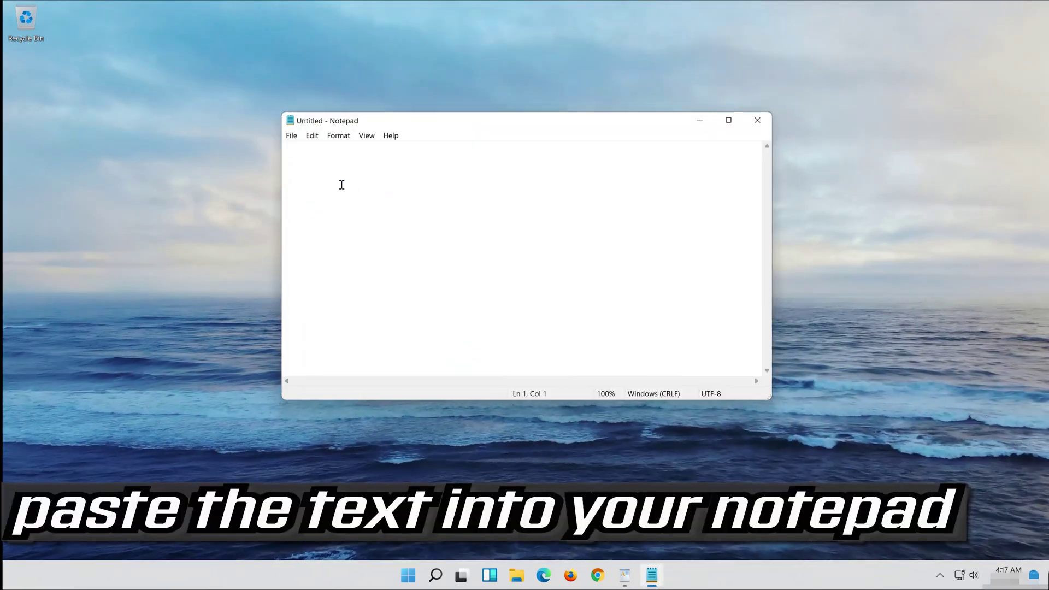
right_click(322, 160)
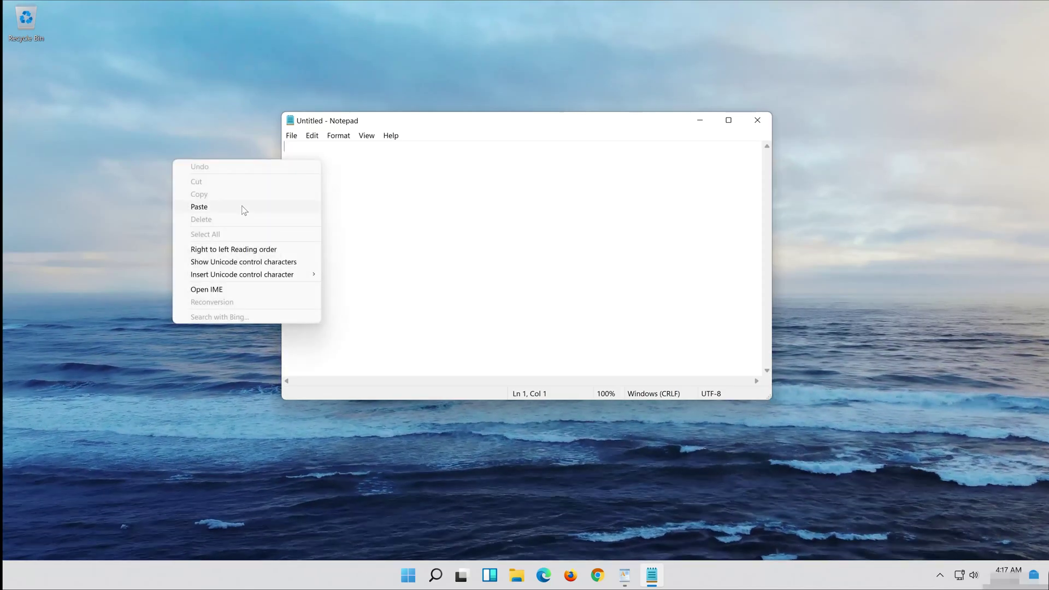
left_click(244, 210)
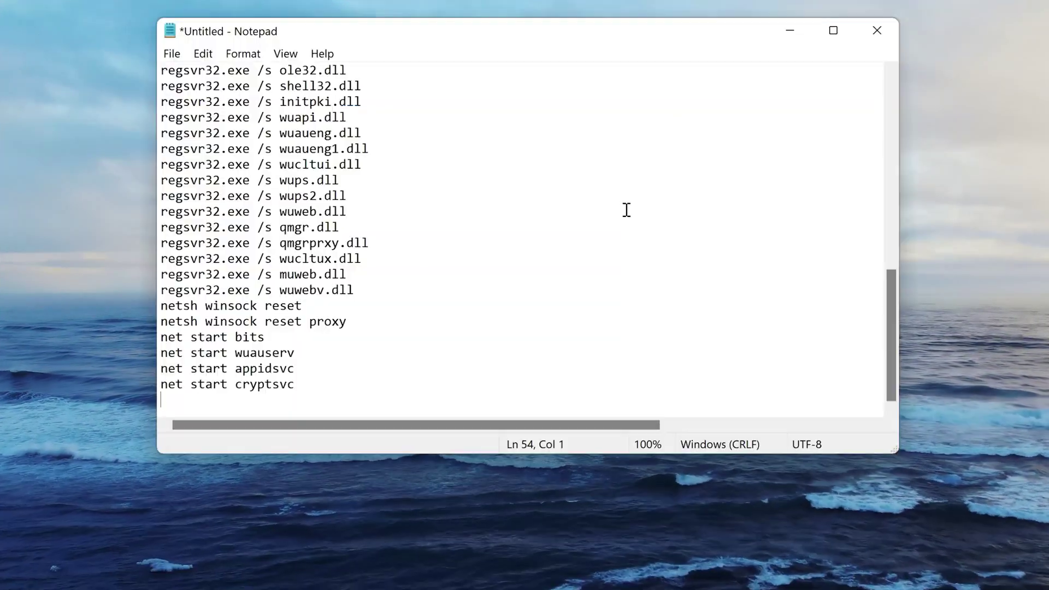
scroll(564, 213, "up", 10)
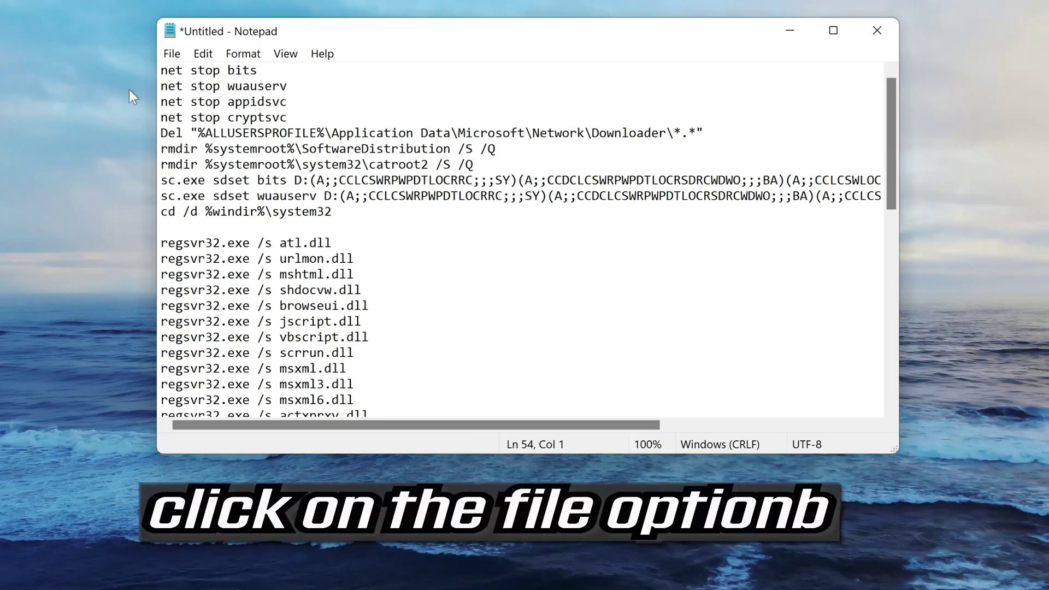
- Save the Notepad document to the Desktop as fix.bat with the All Files type, and close Notepad
left_click(168, 54)
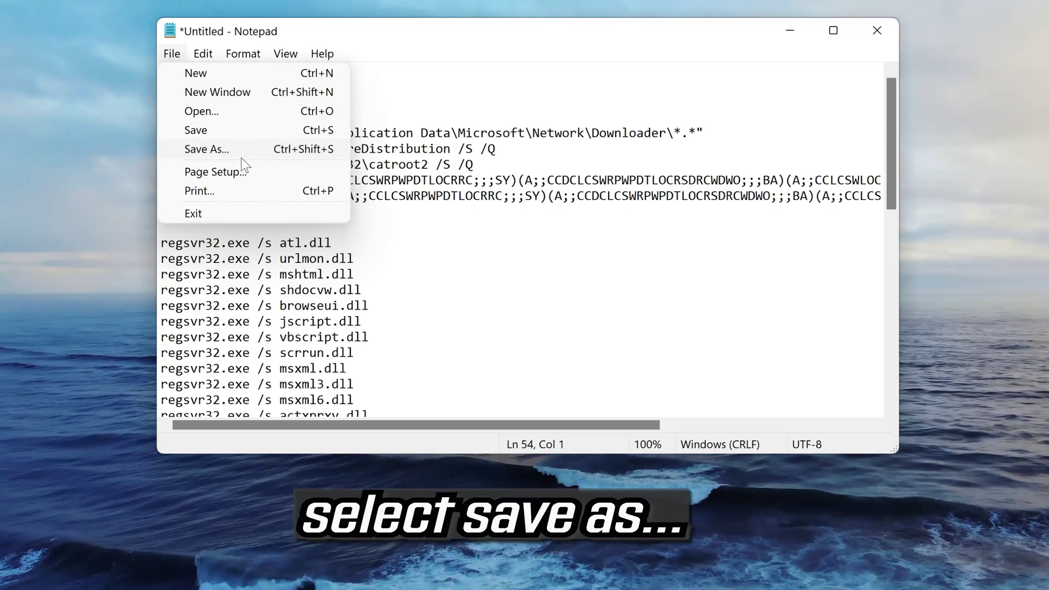
left_click(241, 157)
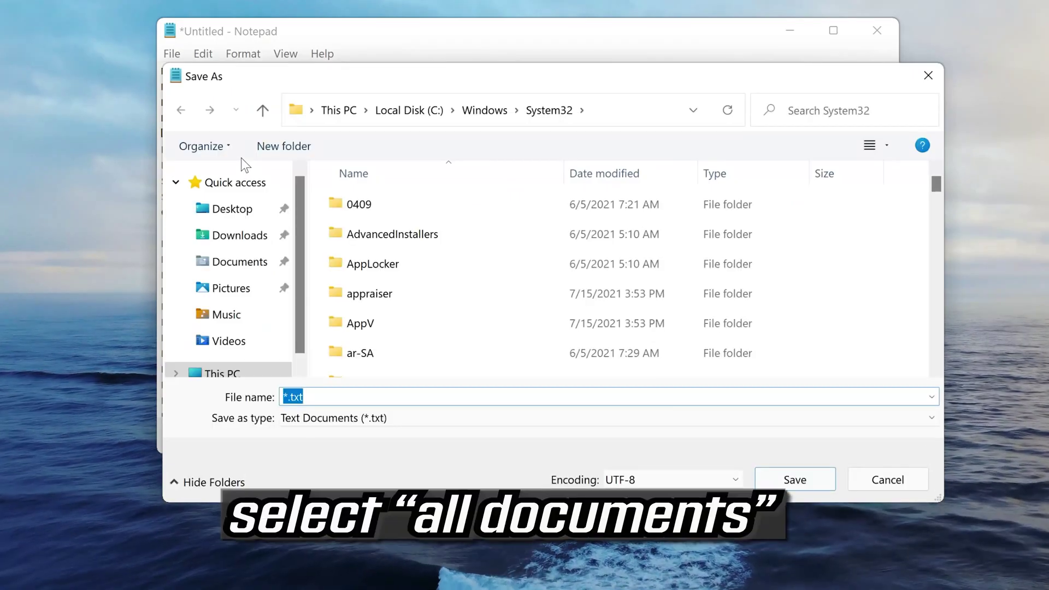
left_click(218, 209)
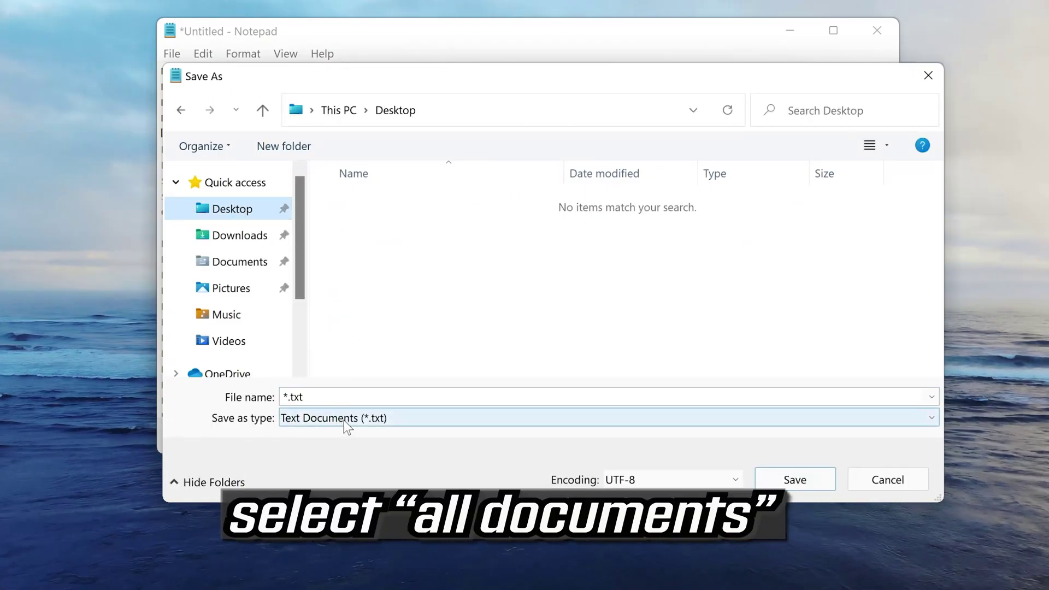
left_click(343, 421)
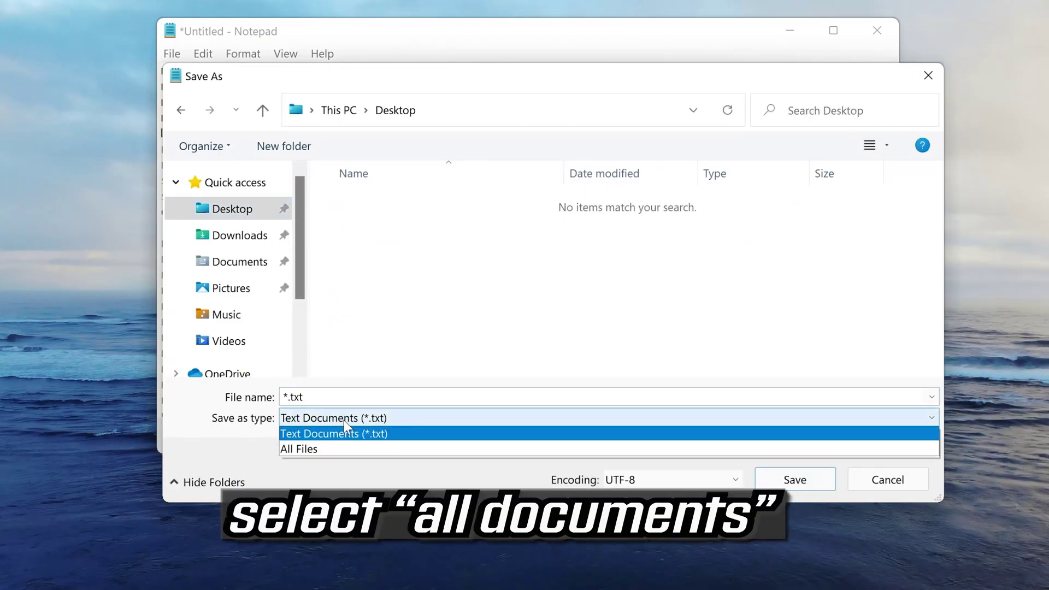
left_click(303, 450)
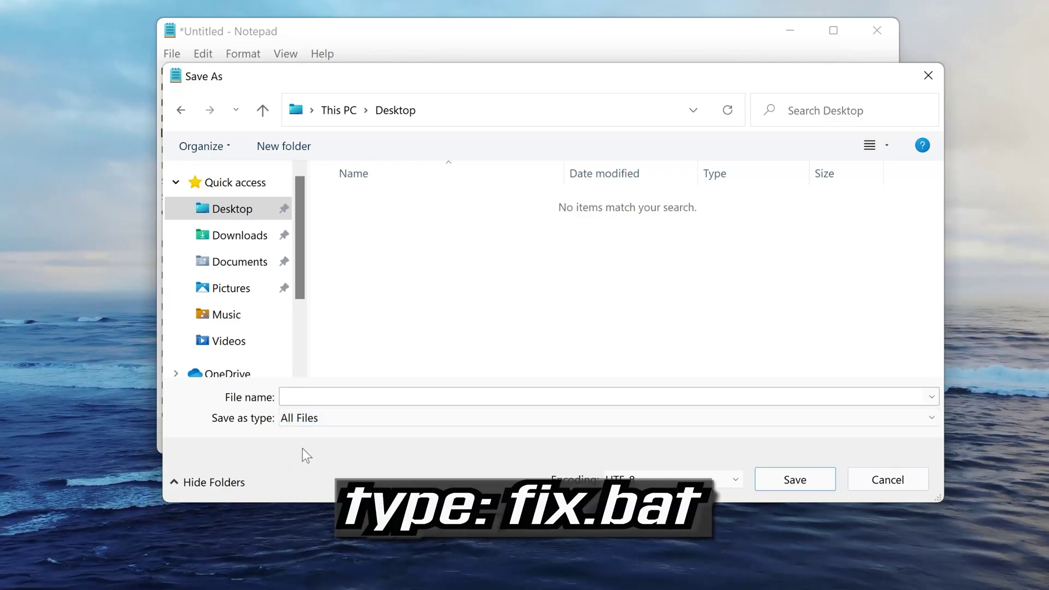
left_click(337, 400)
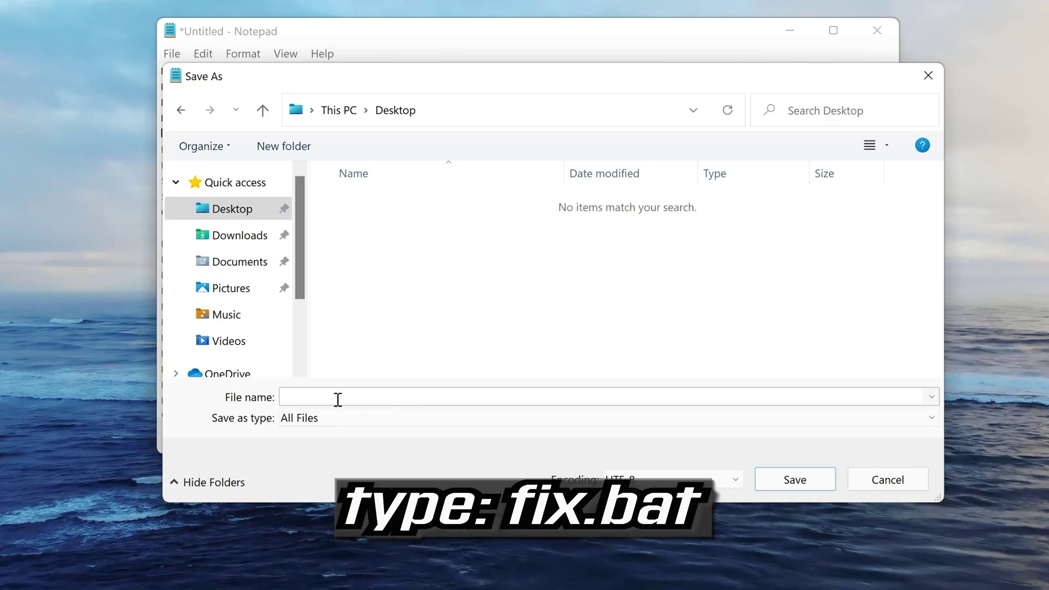
type("fix")
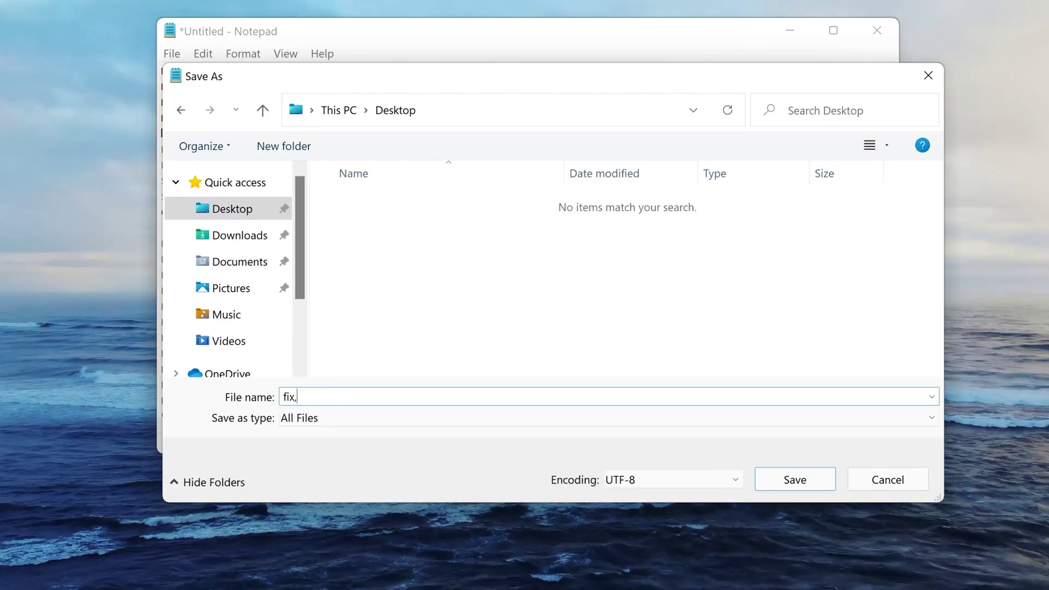
type(".bat")
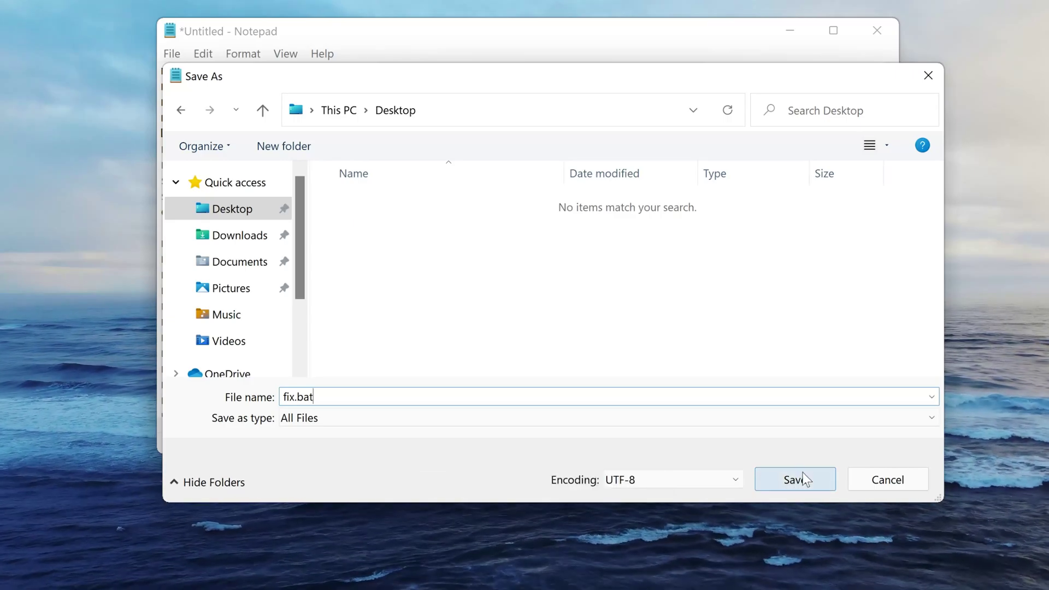
left_click(800, 478)
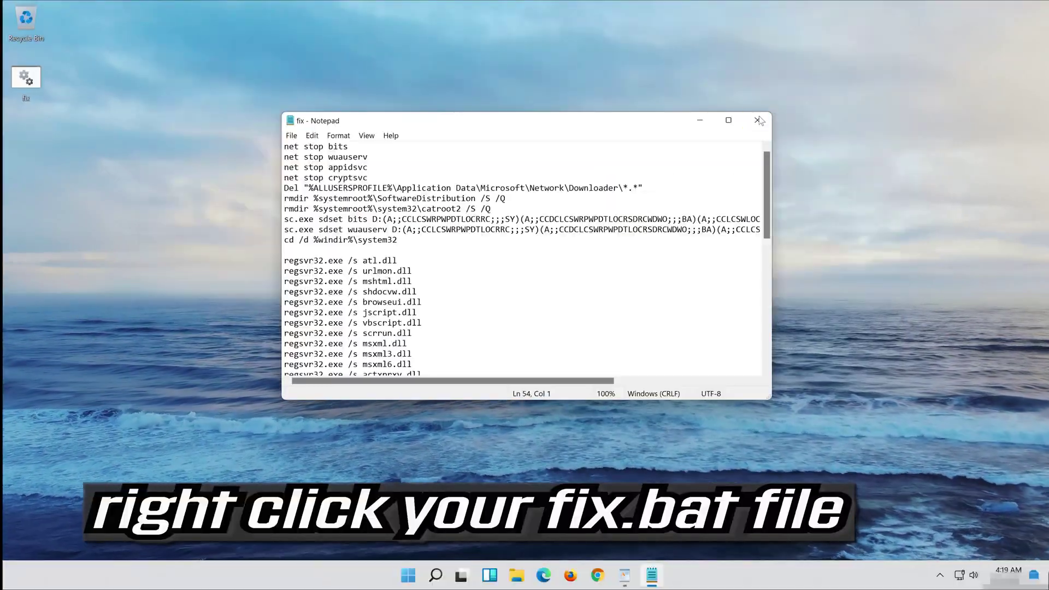
left_click(757, 119)
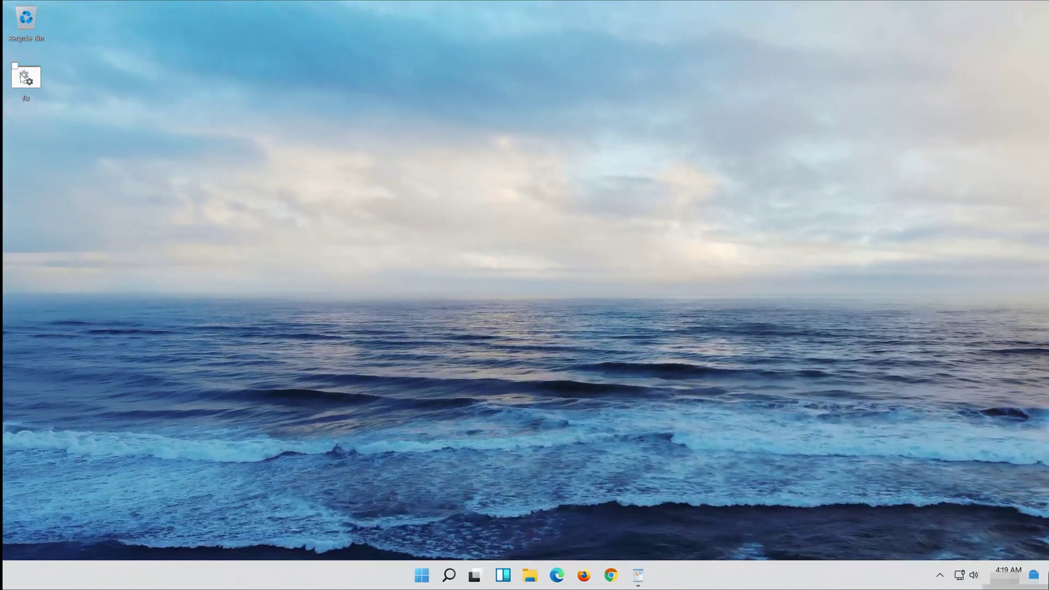
- Run the fix batch file on the desktop as administrator, allow the elevation and answer y to the Downloader folder deletion
right_click(22, 74)
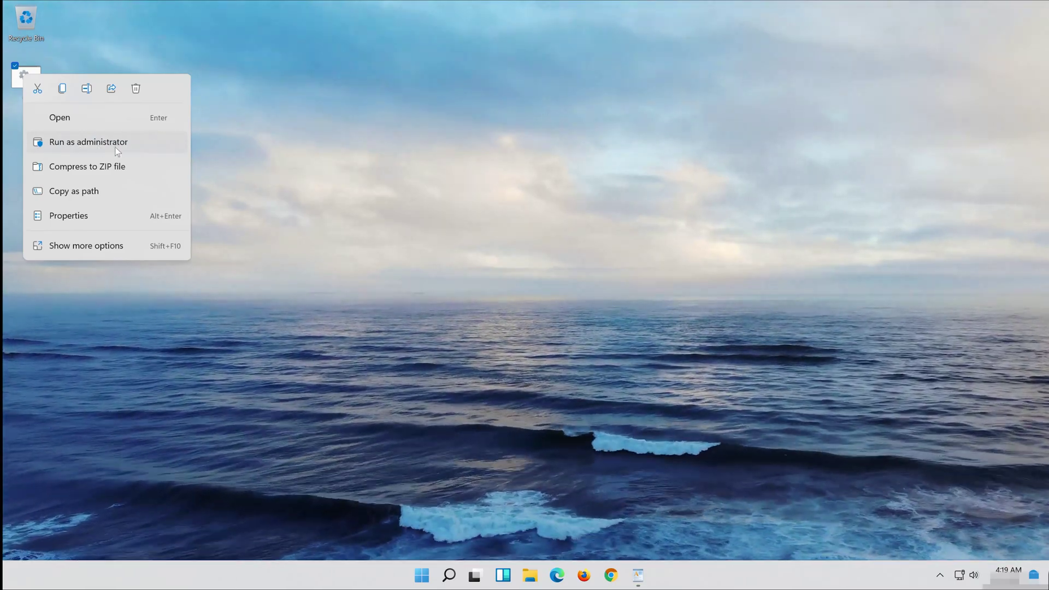
left_click(116, 148)
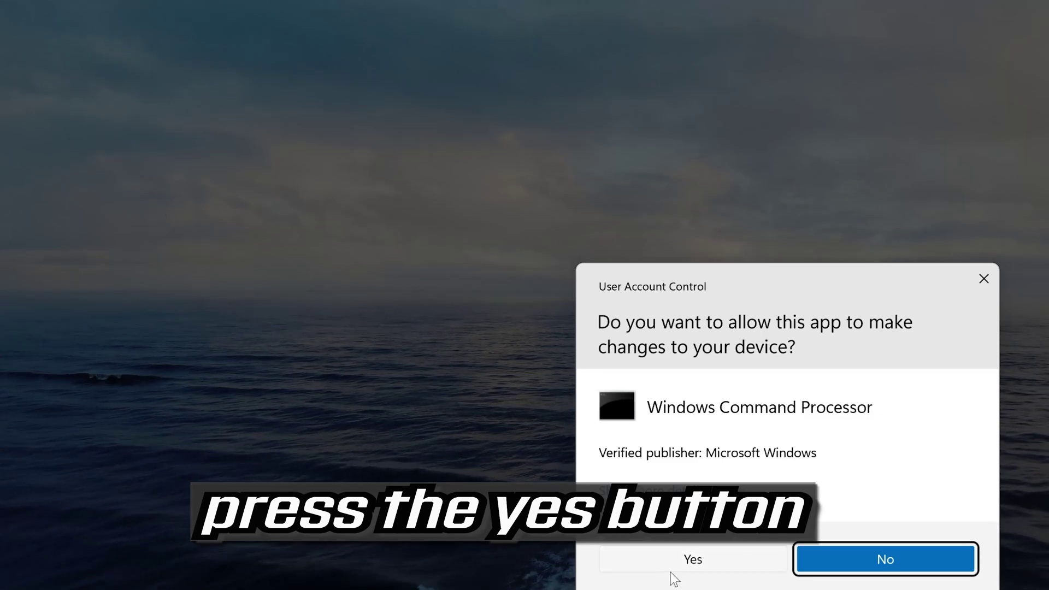
left_click(703, 563)
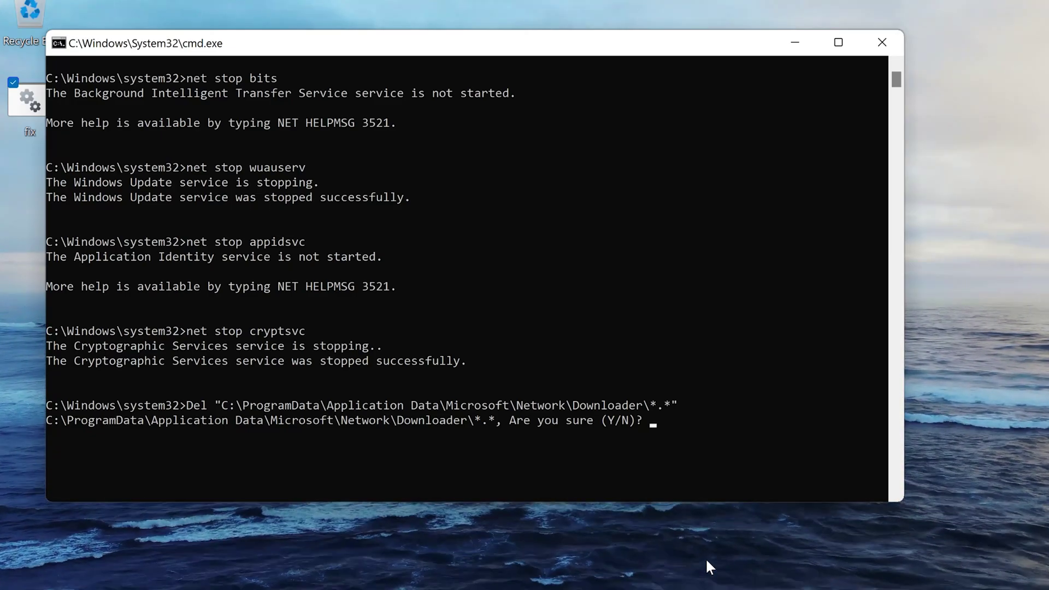
type("y")
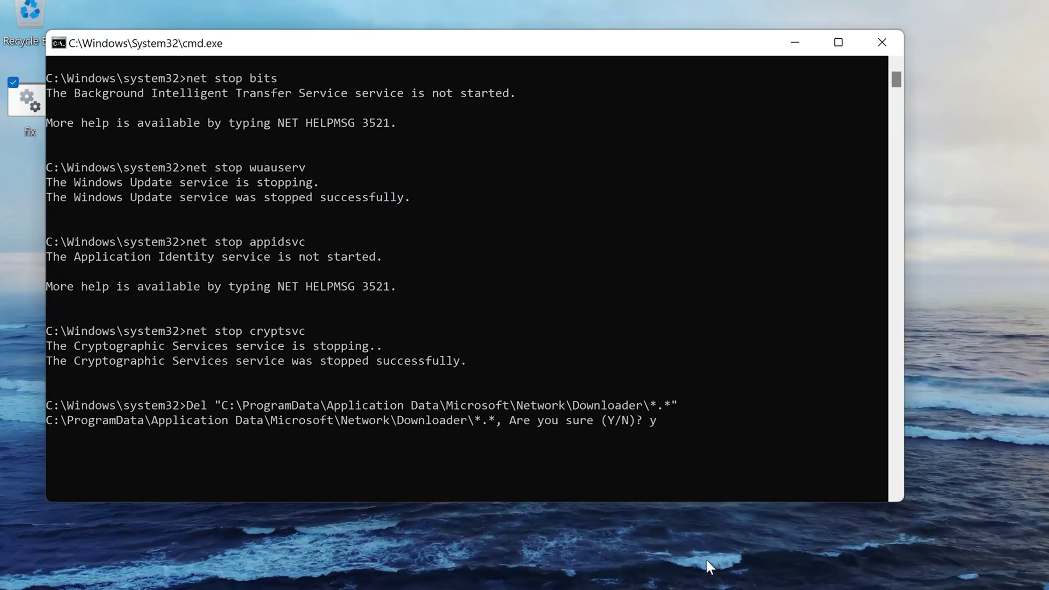
key("Return")
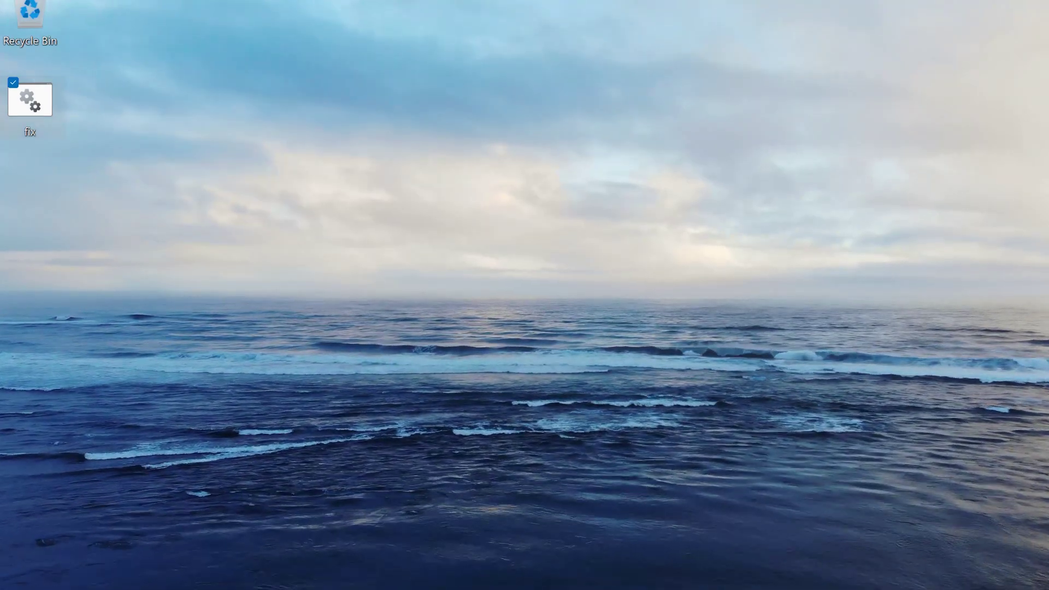
key("super")
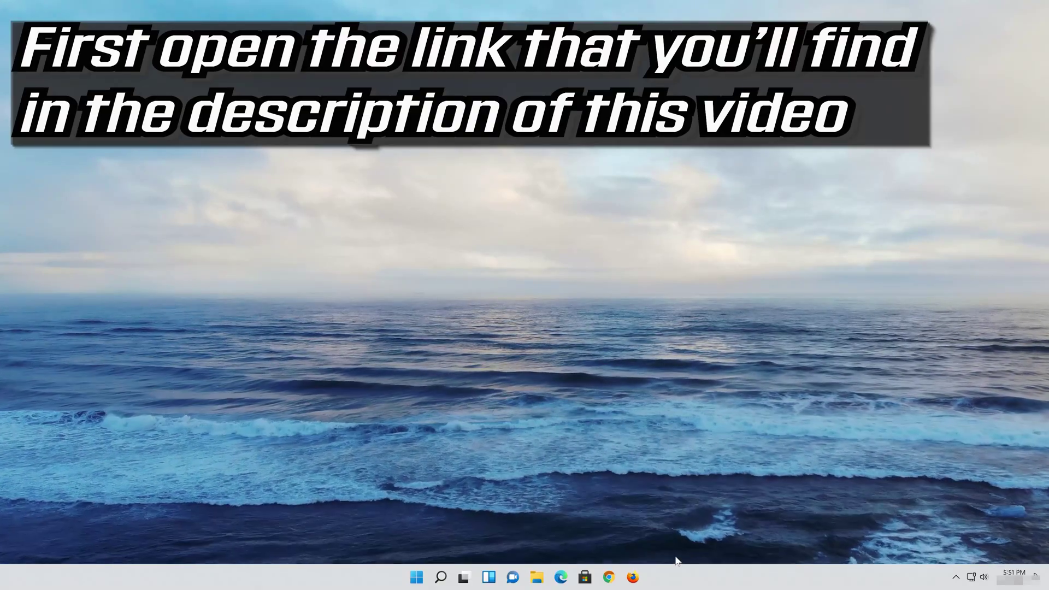
left_click(632, 577)
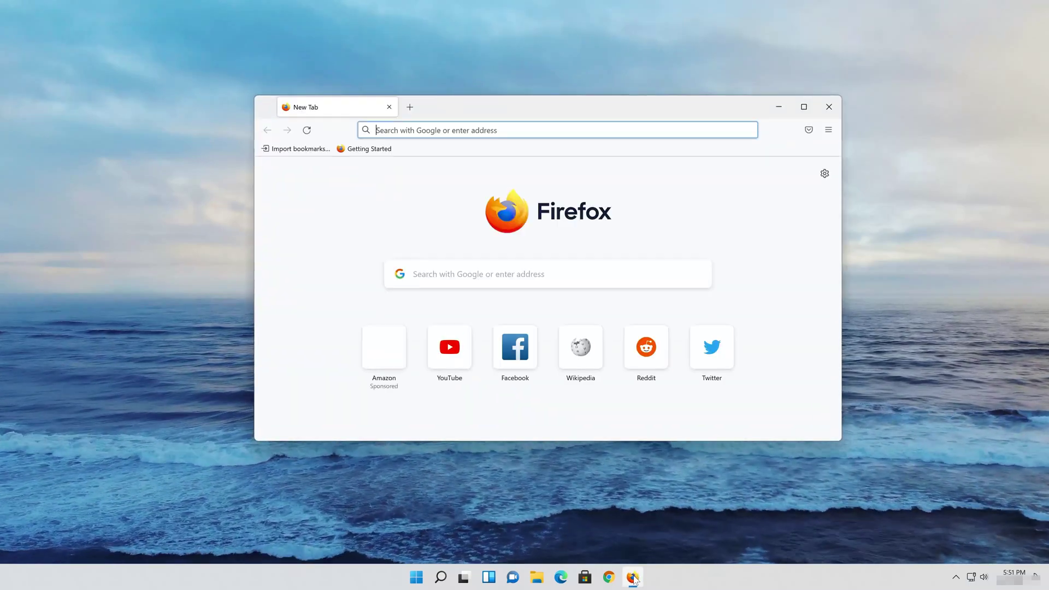
right_click(510, 130)
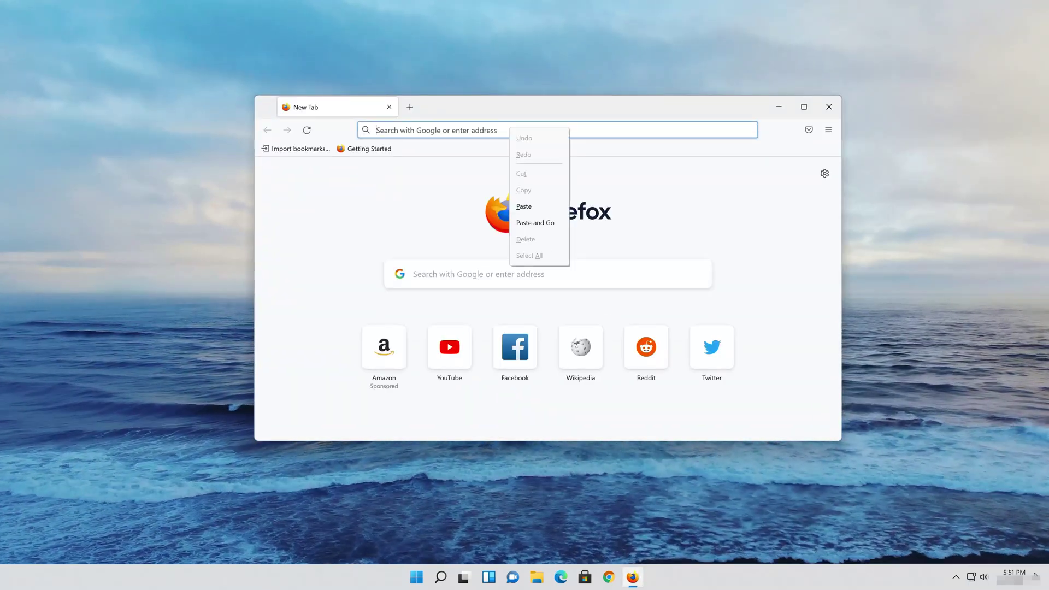
left_click(535, 223)
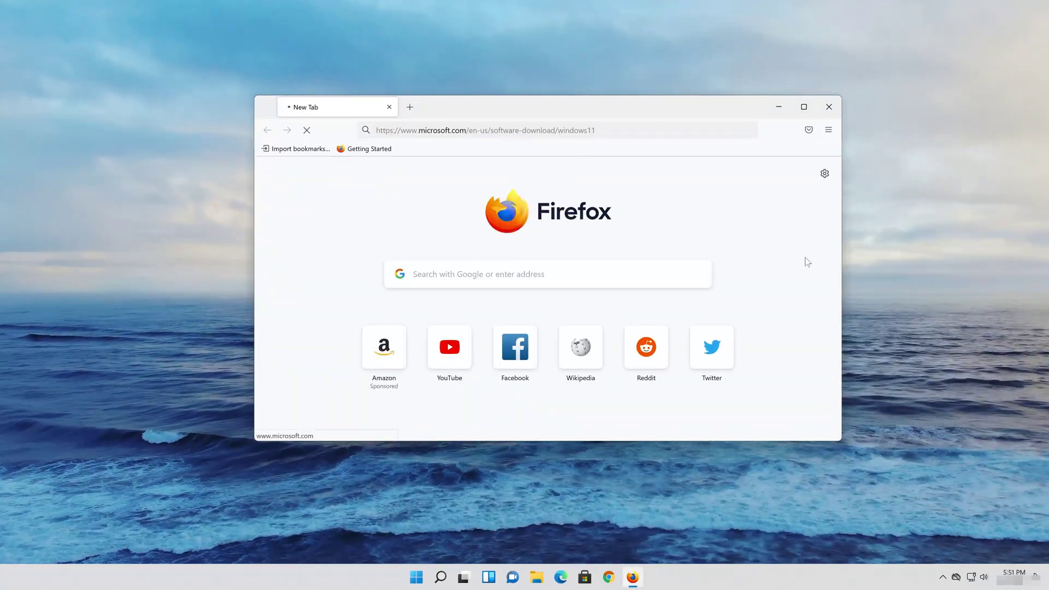
- Download and save MediaCreationToolW11.exe from the Create Windows 11 Installation Media section, and close Firefox
scroll(798, 268, "down", 8)
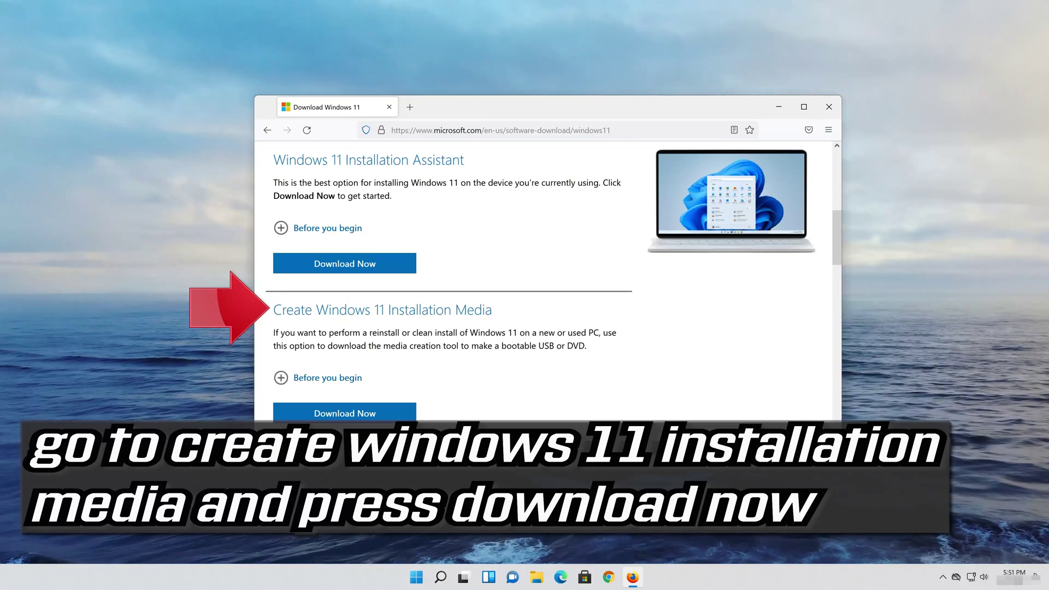
left_click(375, 415)
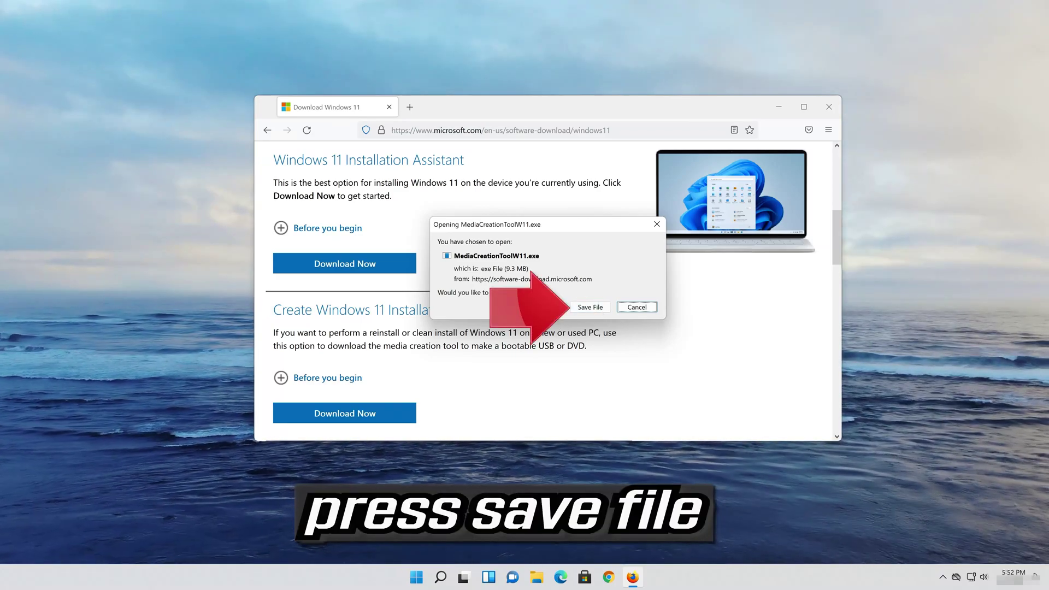
left_click(589, 312)
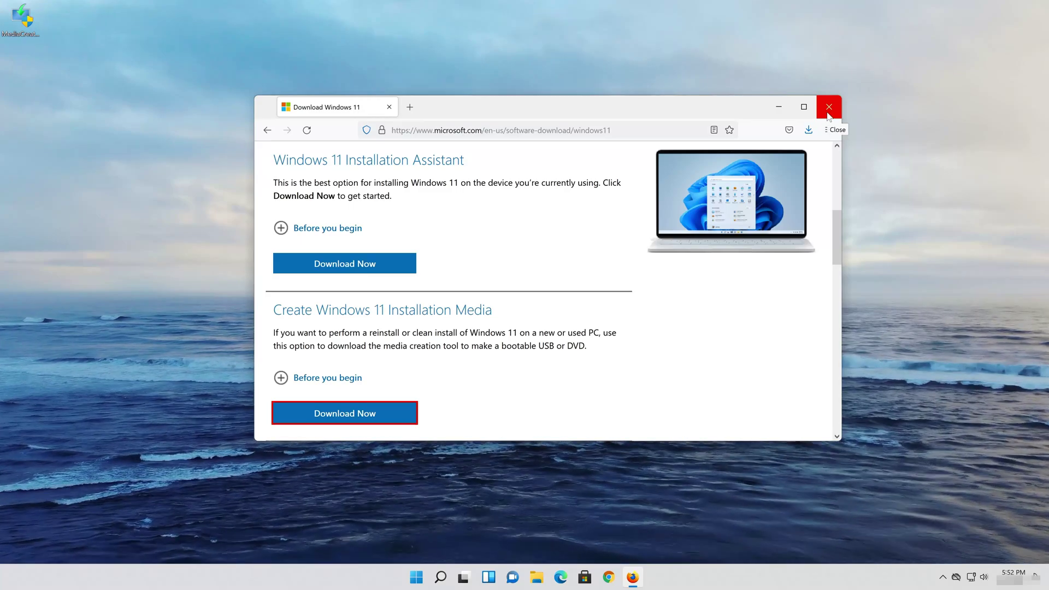
left_click(828, 110)
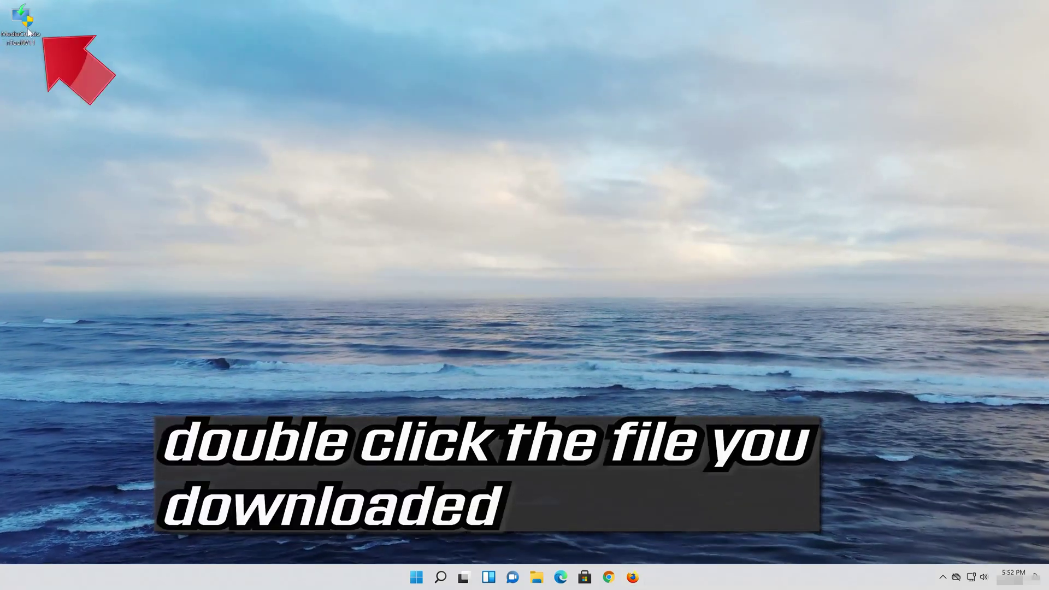
- Run the downloaded media creation tool with elevation, accept the license terms and keep the recommended language and edition
double_click(29, 32)
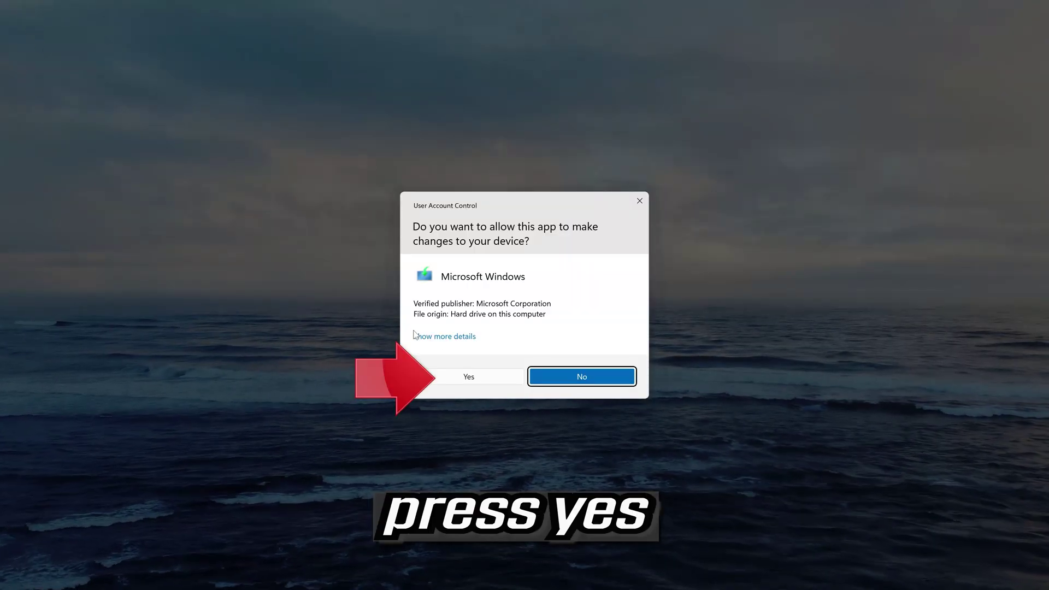
left_click(468, 377)
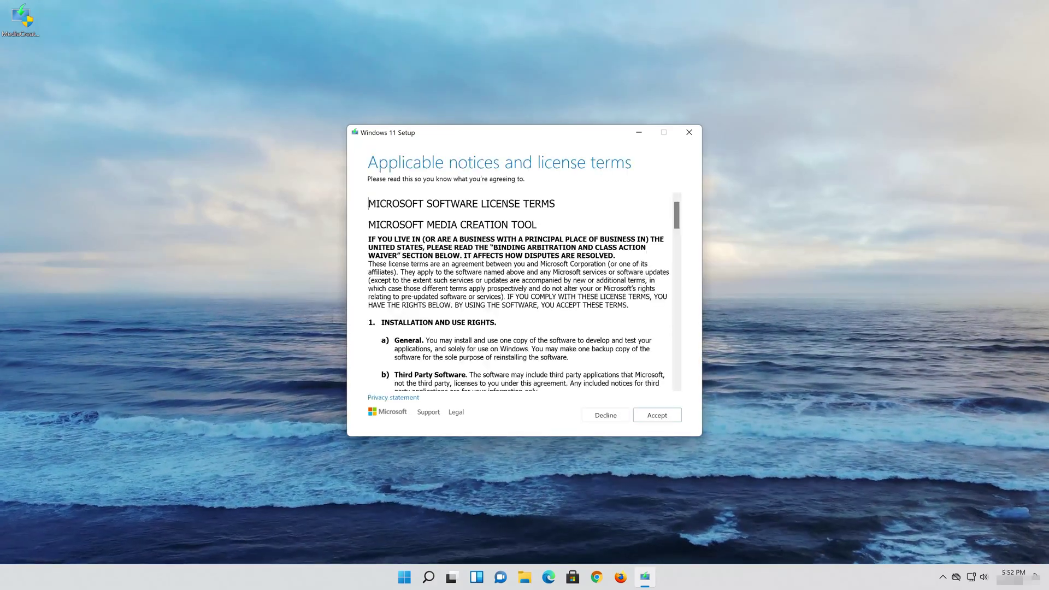
left_click(666, 419)
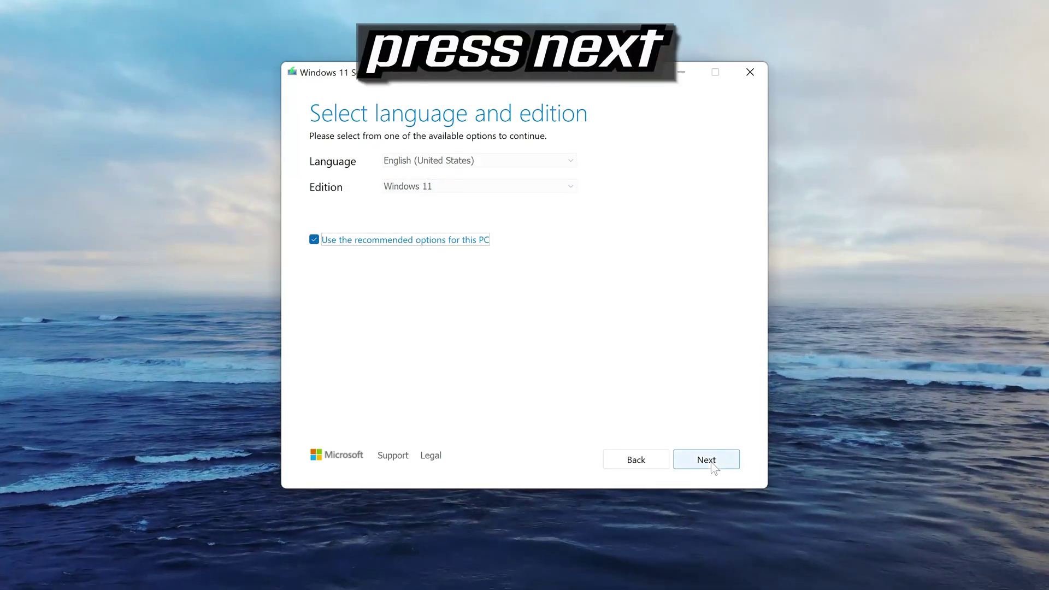
left_click(707, 460)
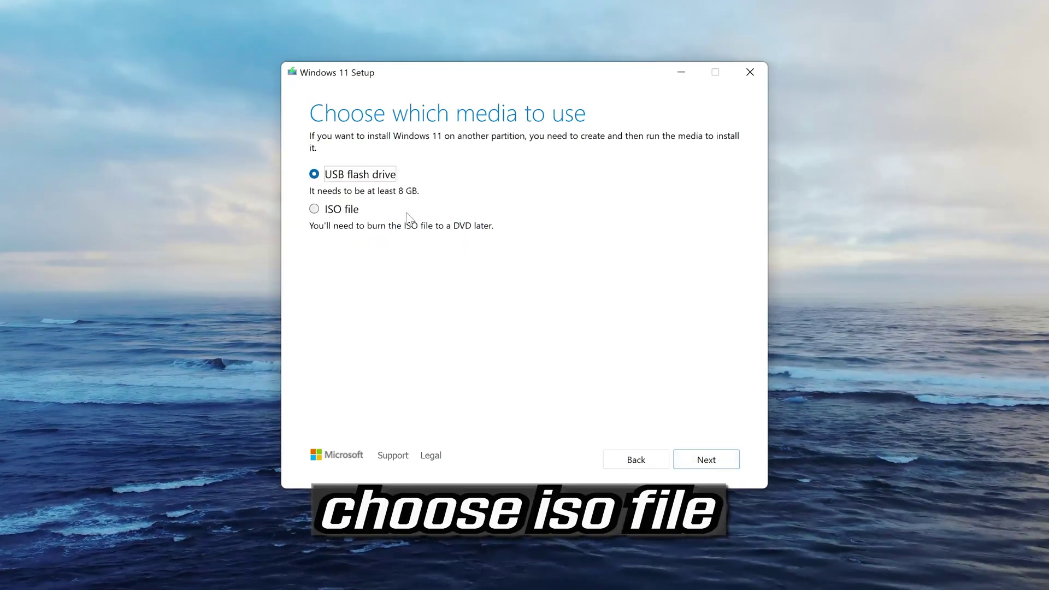
- Choose ISO file as the media, save it to the Desktop as Windows 11, and finish the media creation
left_click(314, 209)
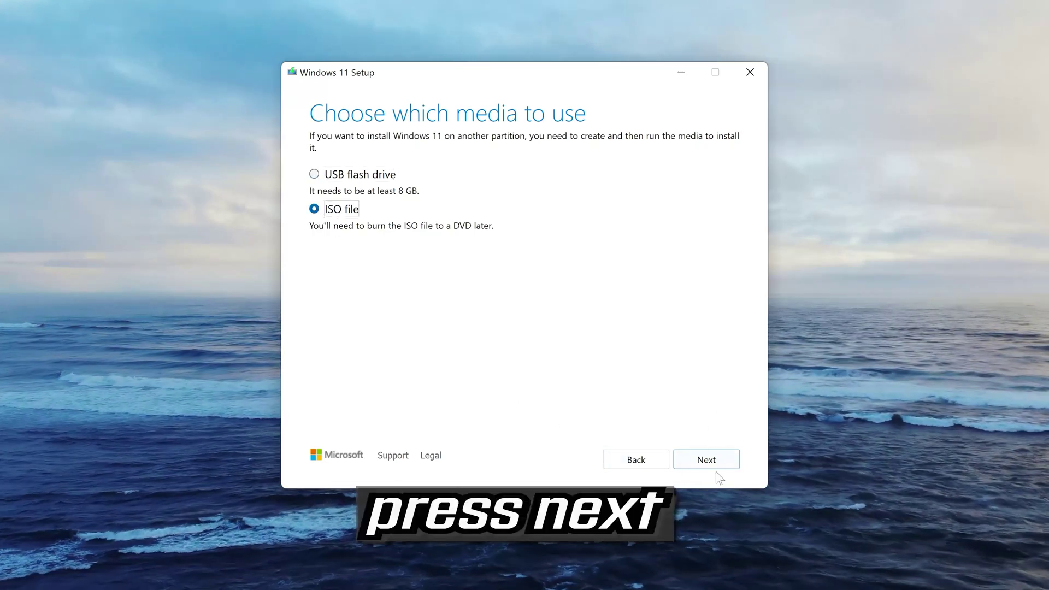
left_click(716, 454)
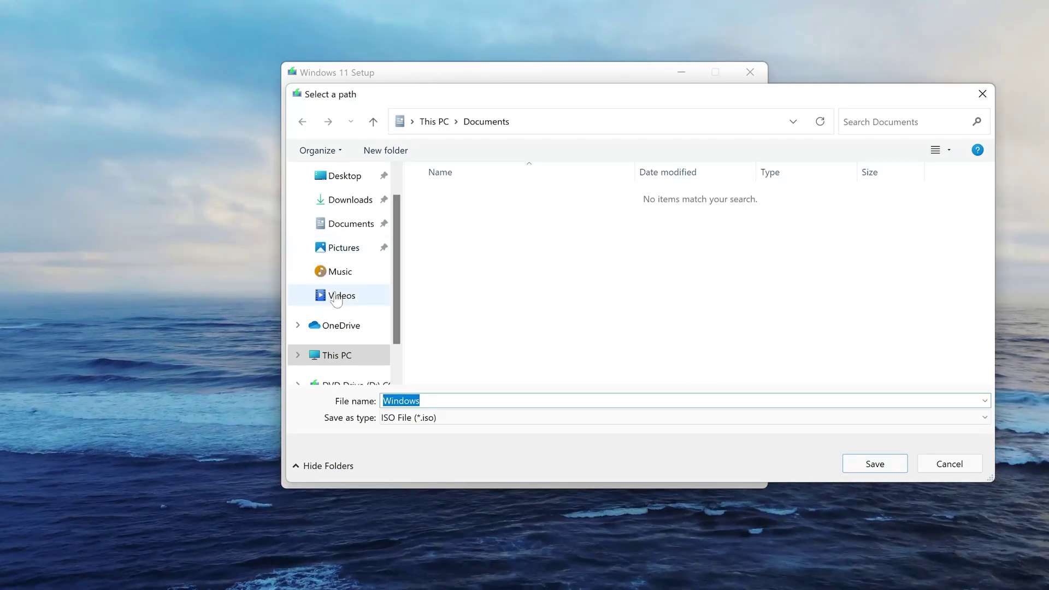
left_click(353, 178)
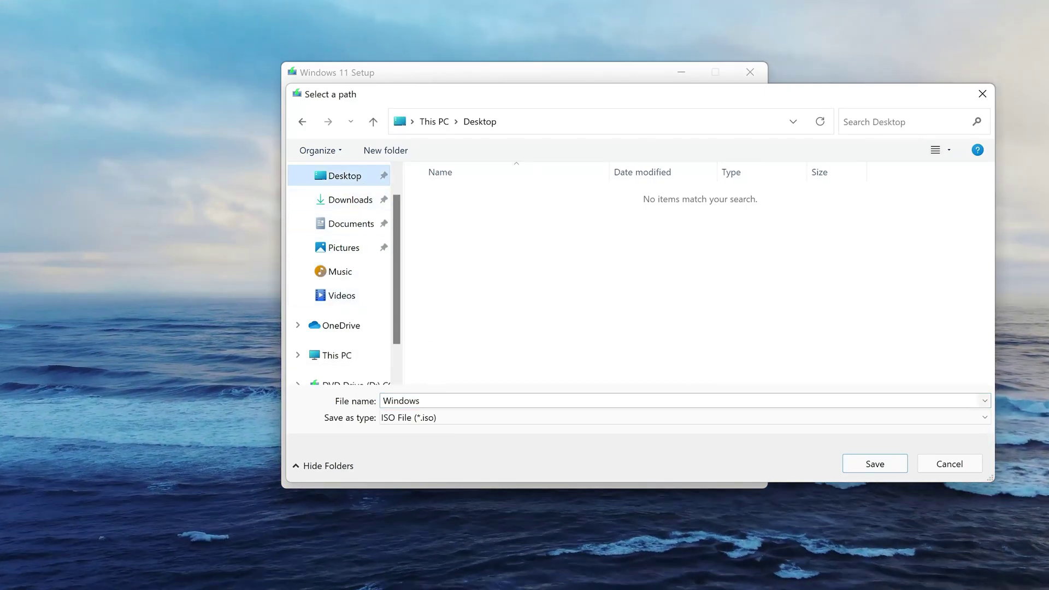
key("Tab")
key("End")
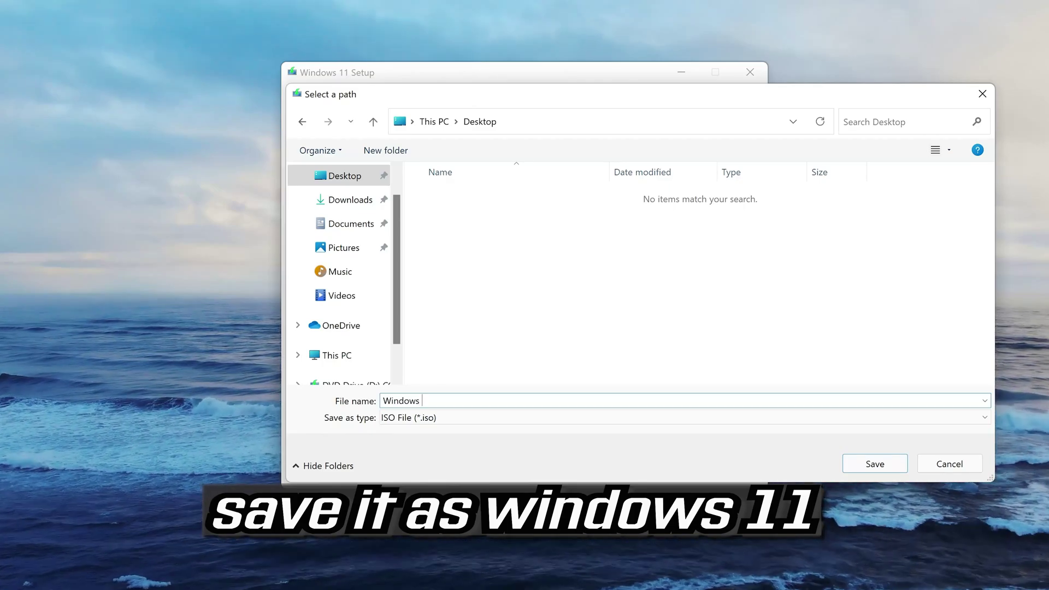
type("11")
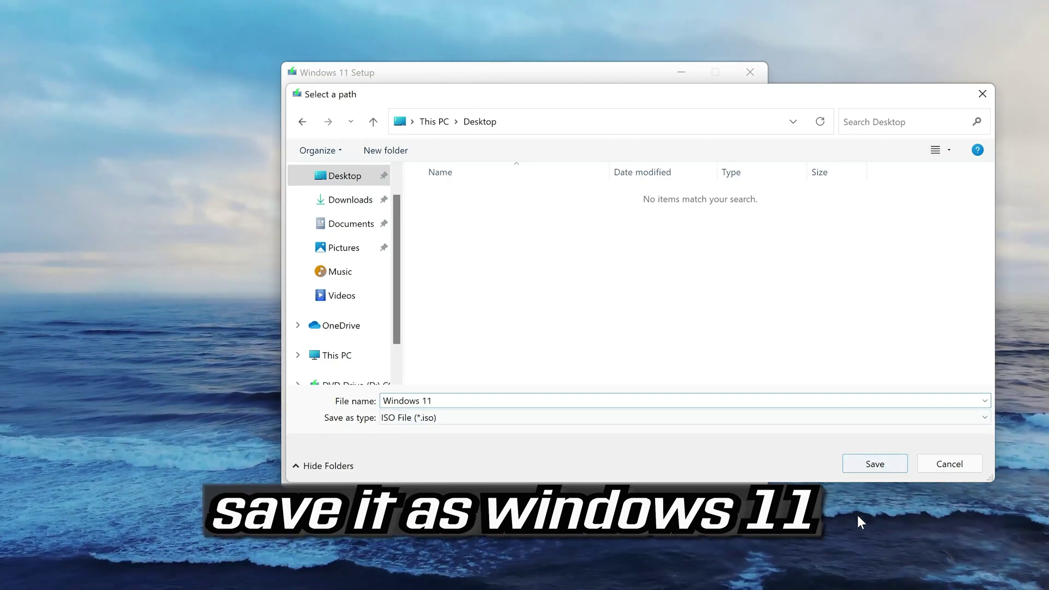
left_click(888, 469)
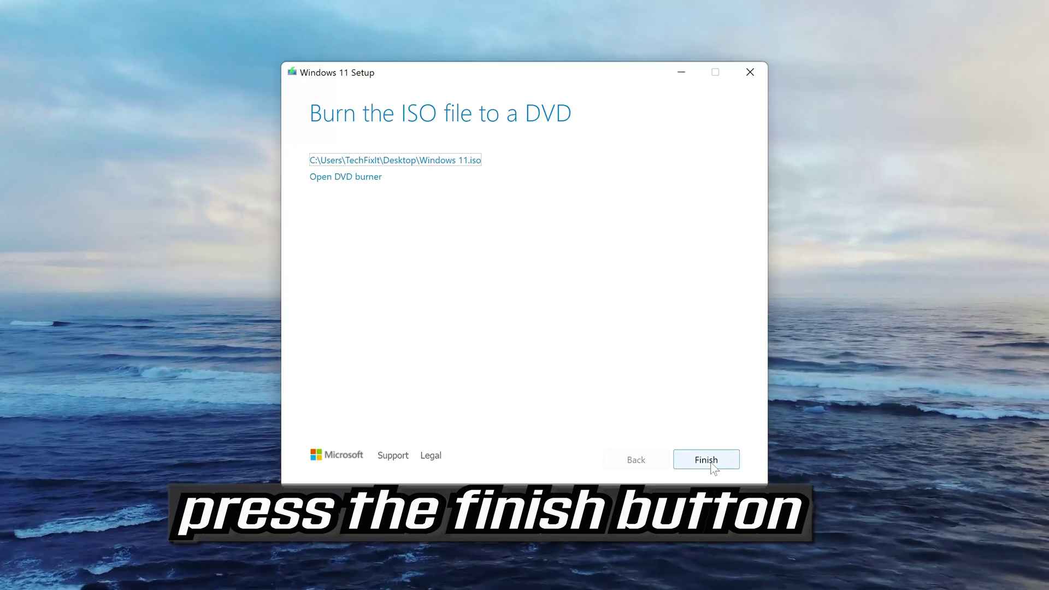
left_click(710, 464)
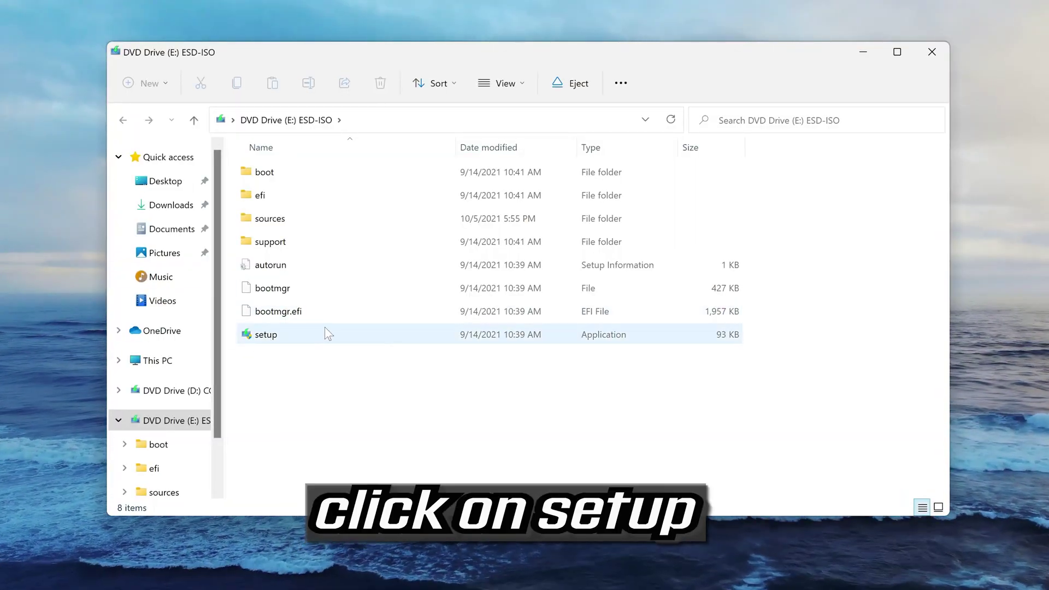
- Run setup from the mounted Windows 11 ISO with elevation, close the drive's folder window and accept the license terms
double_click(307, 331)
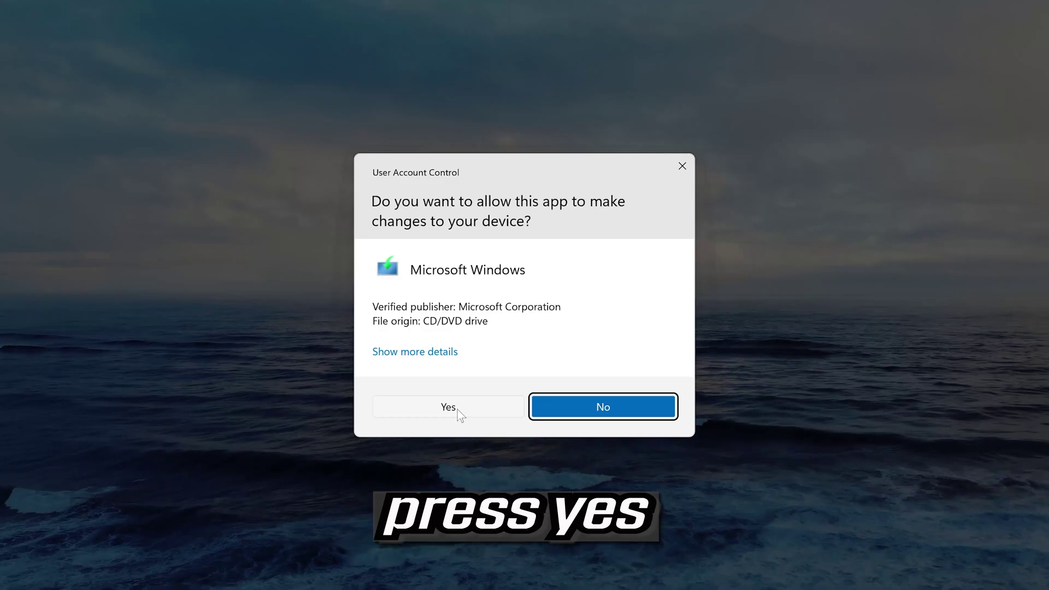
left_click(458, 410)
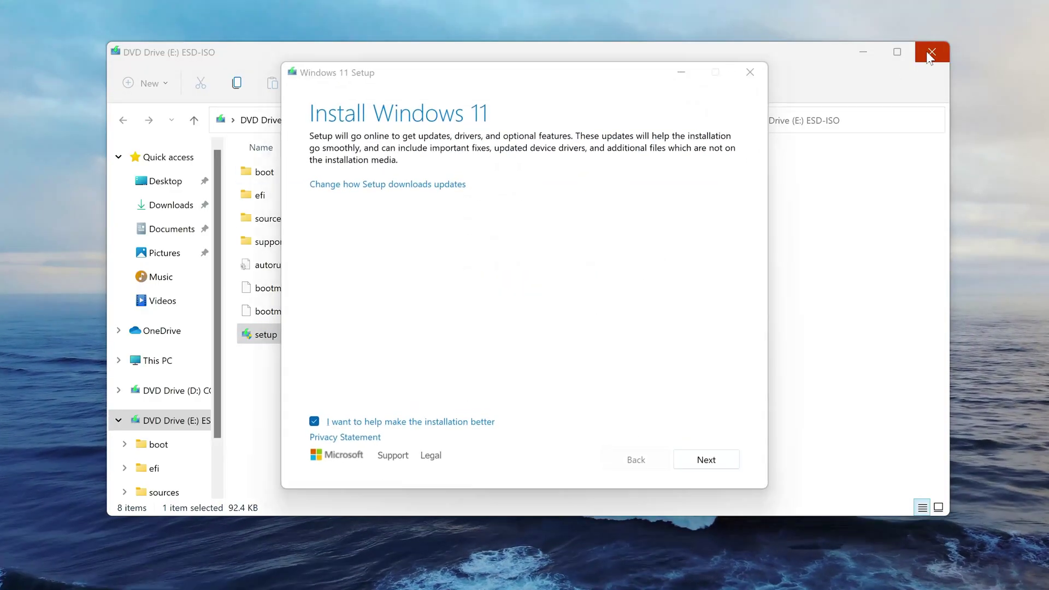
left_click(931, 53)
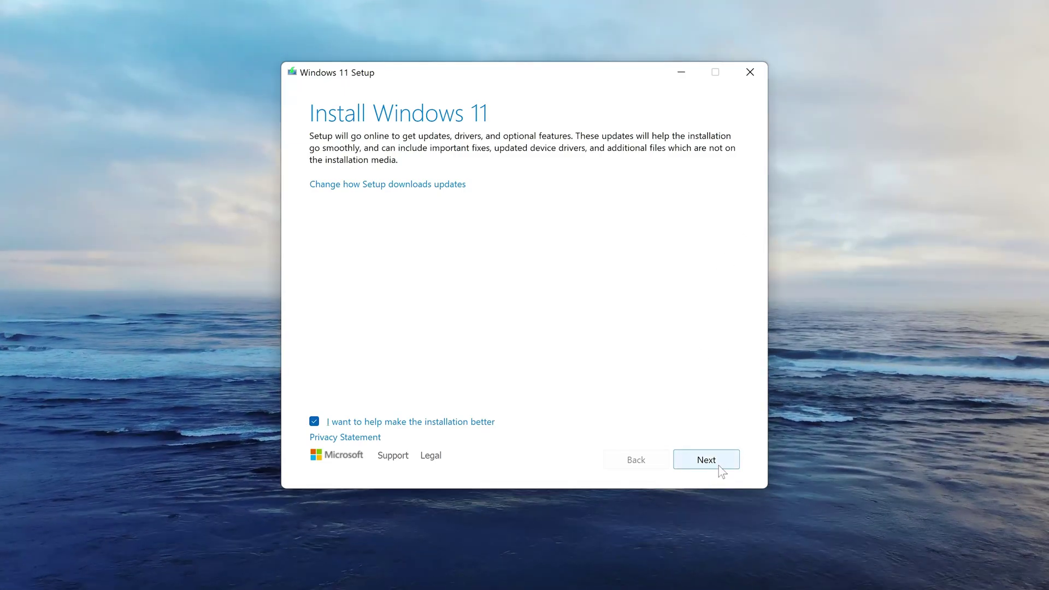
left_click(719, 466)
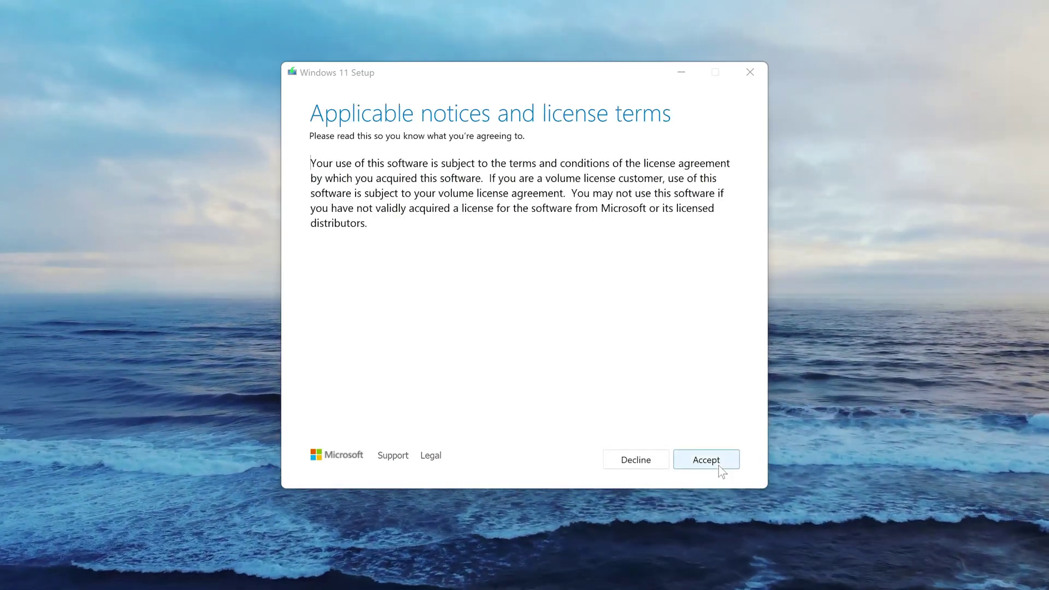
left_click(705, 465)
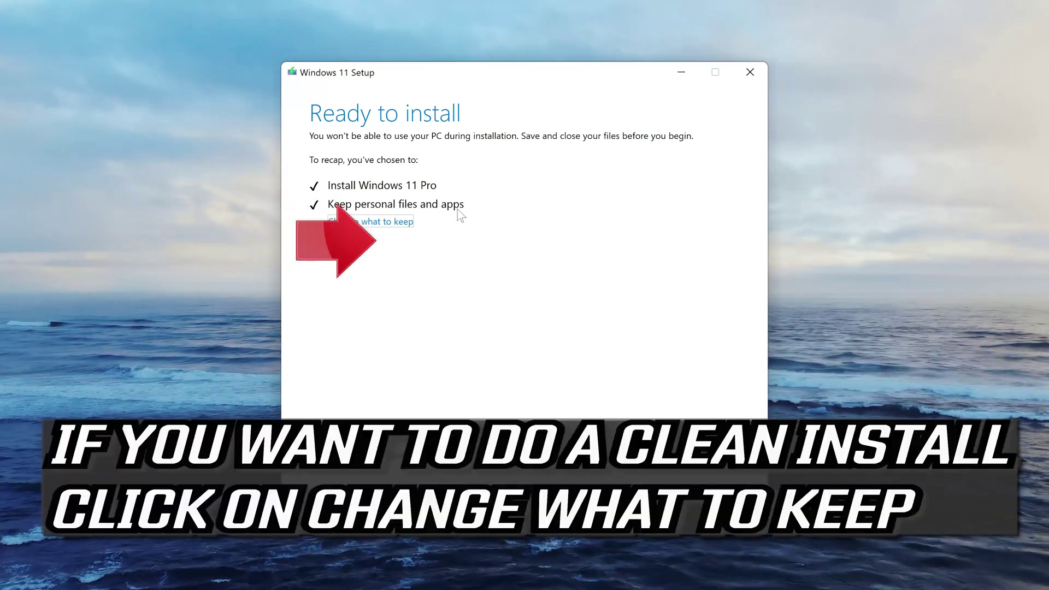
- Review what to keep, leave Keep personal files and apps selected, and start the Windows 11 installation
left_click(393, 223)
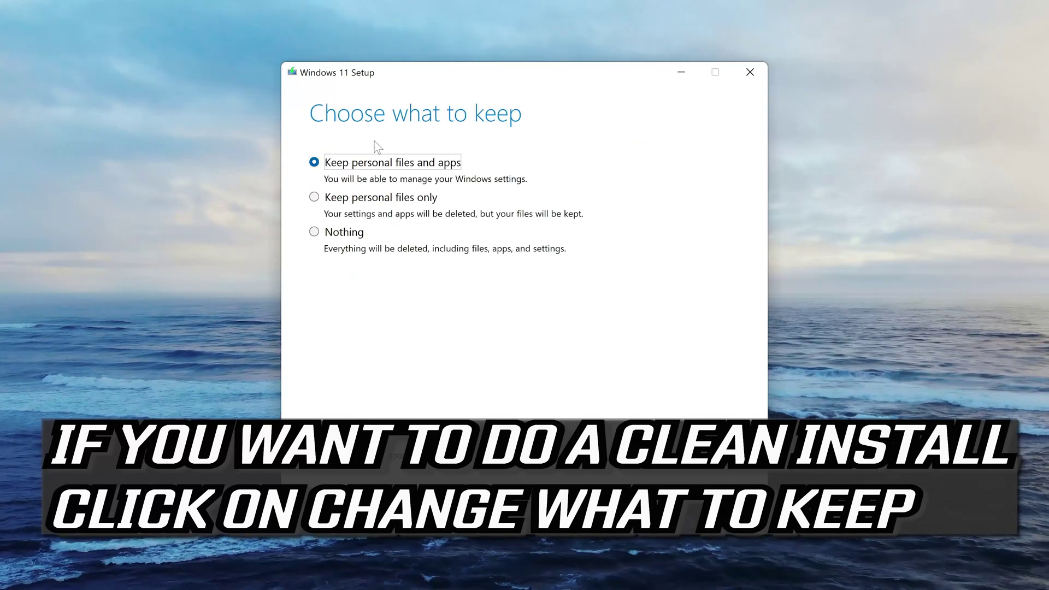
left_click(716, 460)
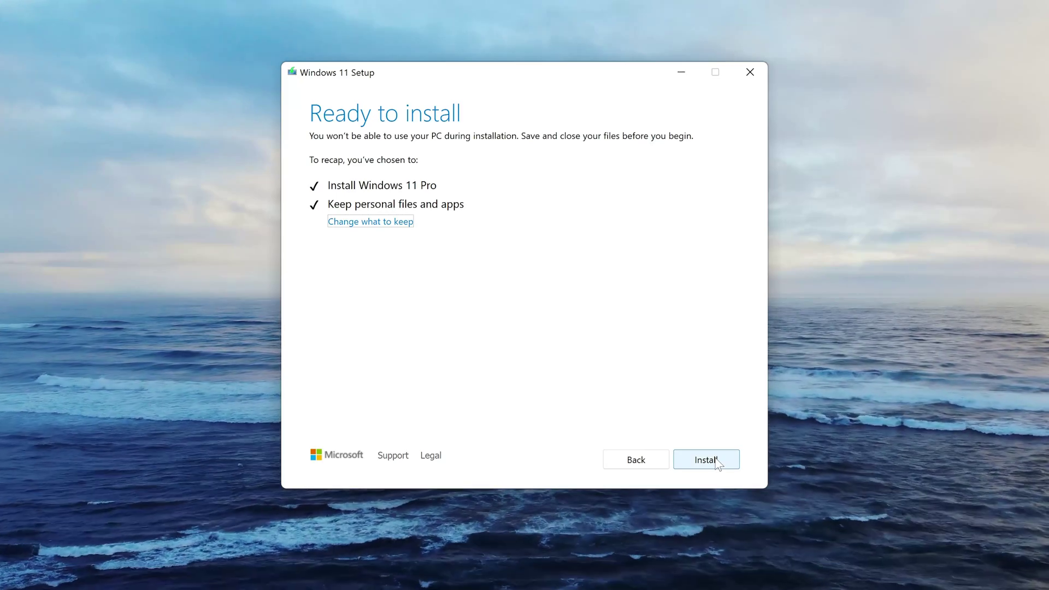
left_click(707, 460)
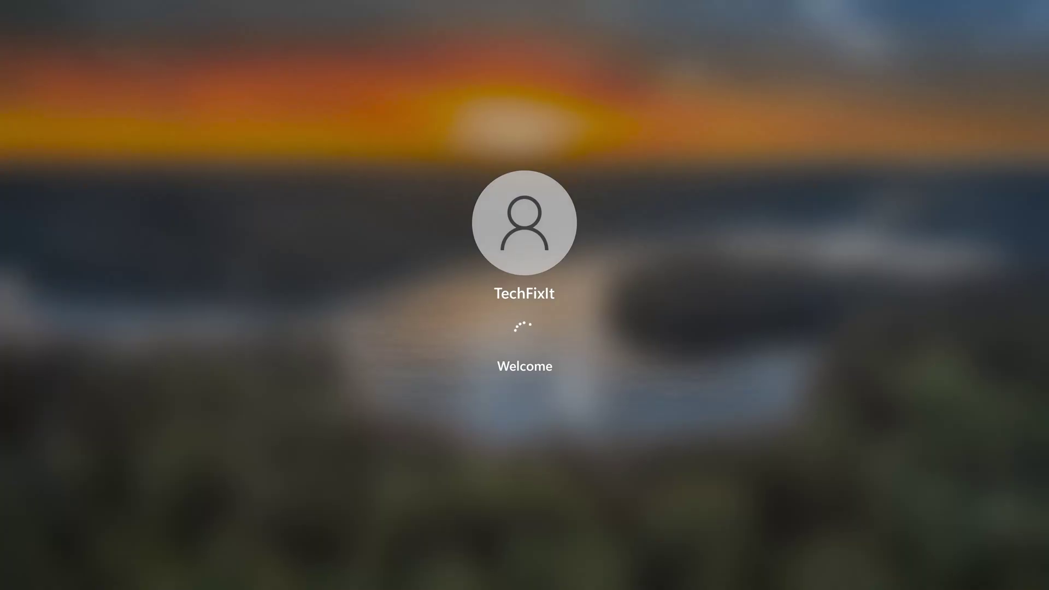
- Open File Explorer on the reinstalled system to check the folders and recent files
key("super+e")
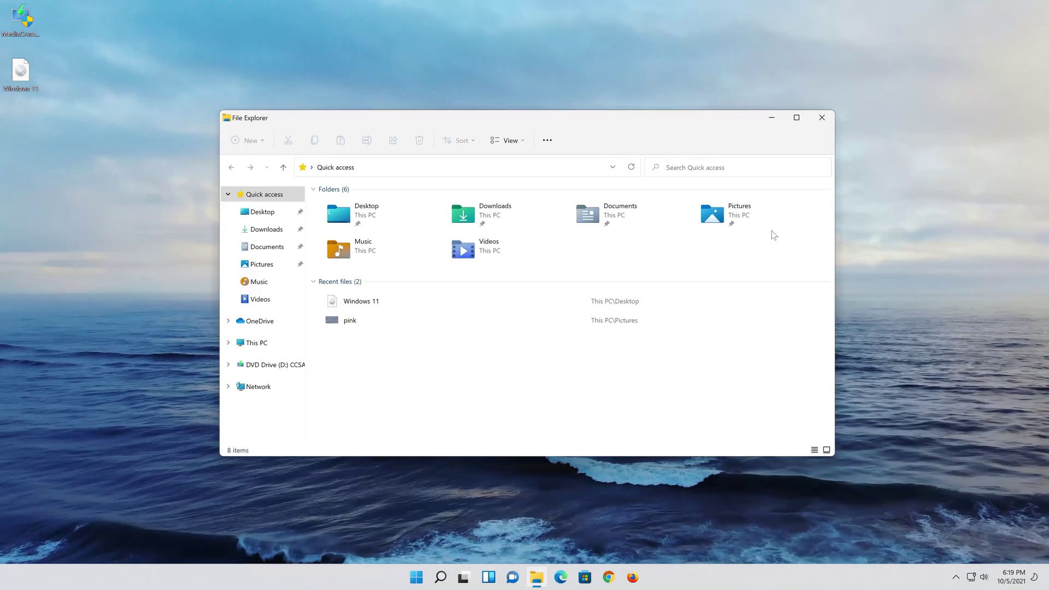
left_click(386, 321)
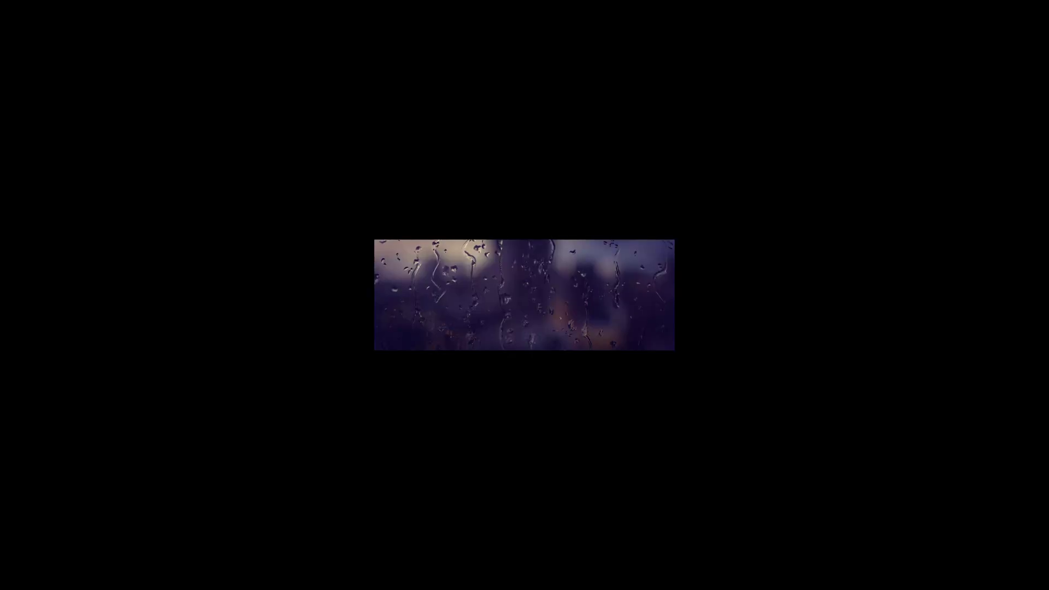